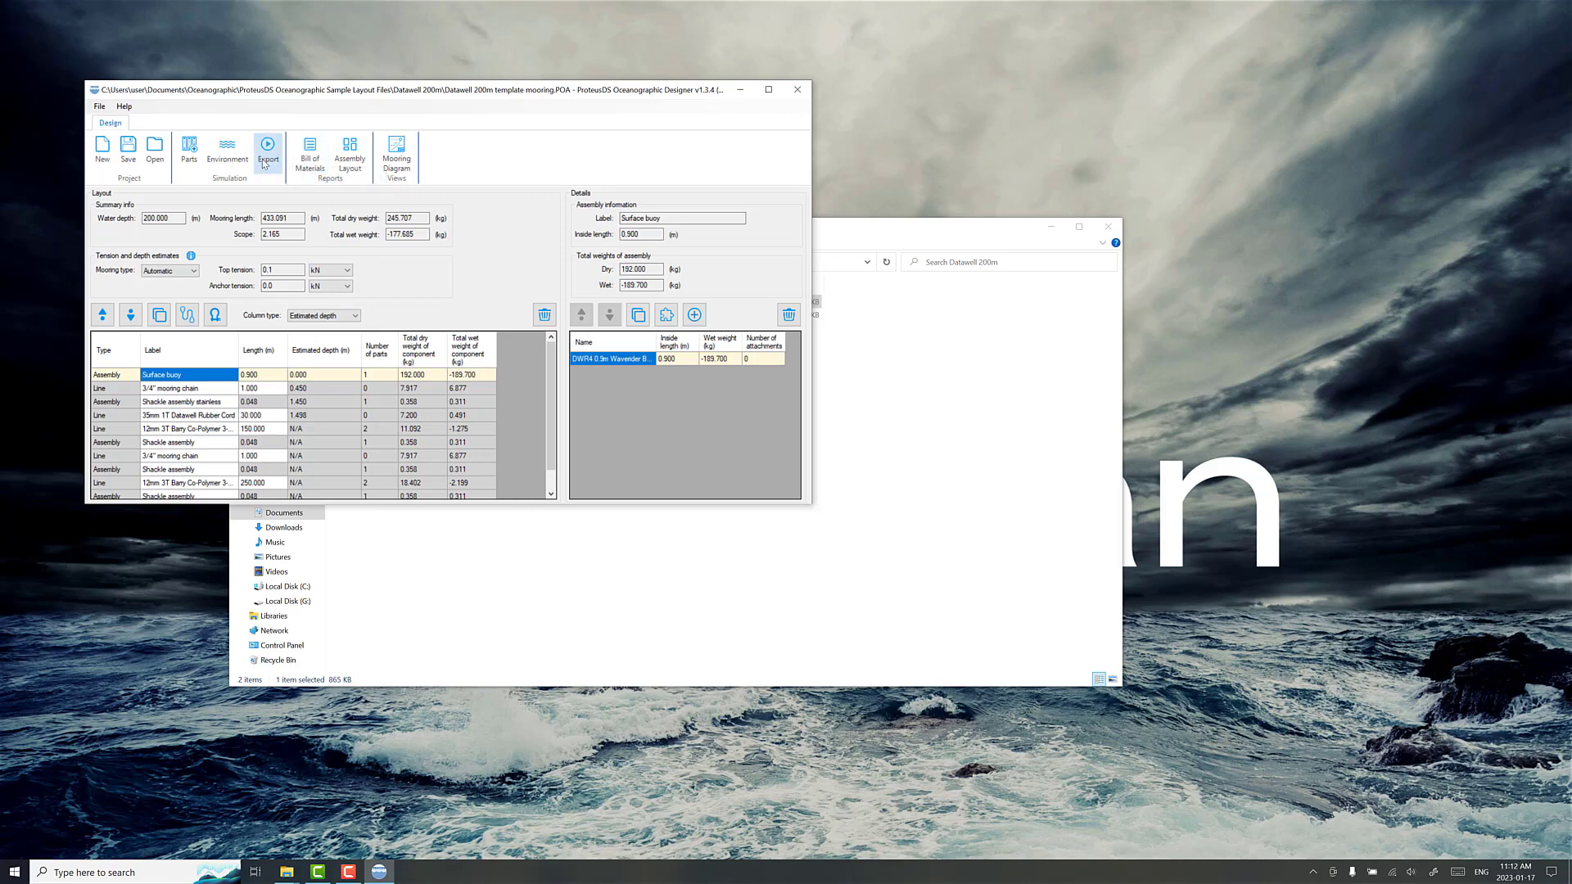
# Step: Export the mooring for Dynamic analysis with the Simulation Toolbox opening on export, and minimize the Designer window
pyautogui.click(265, 163)
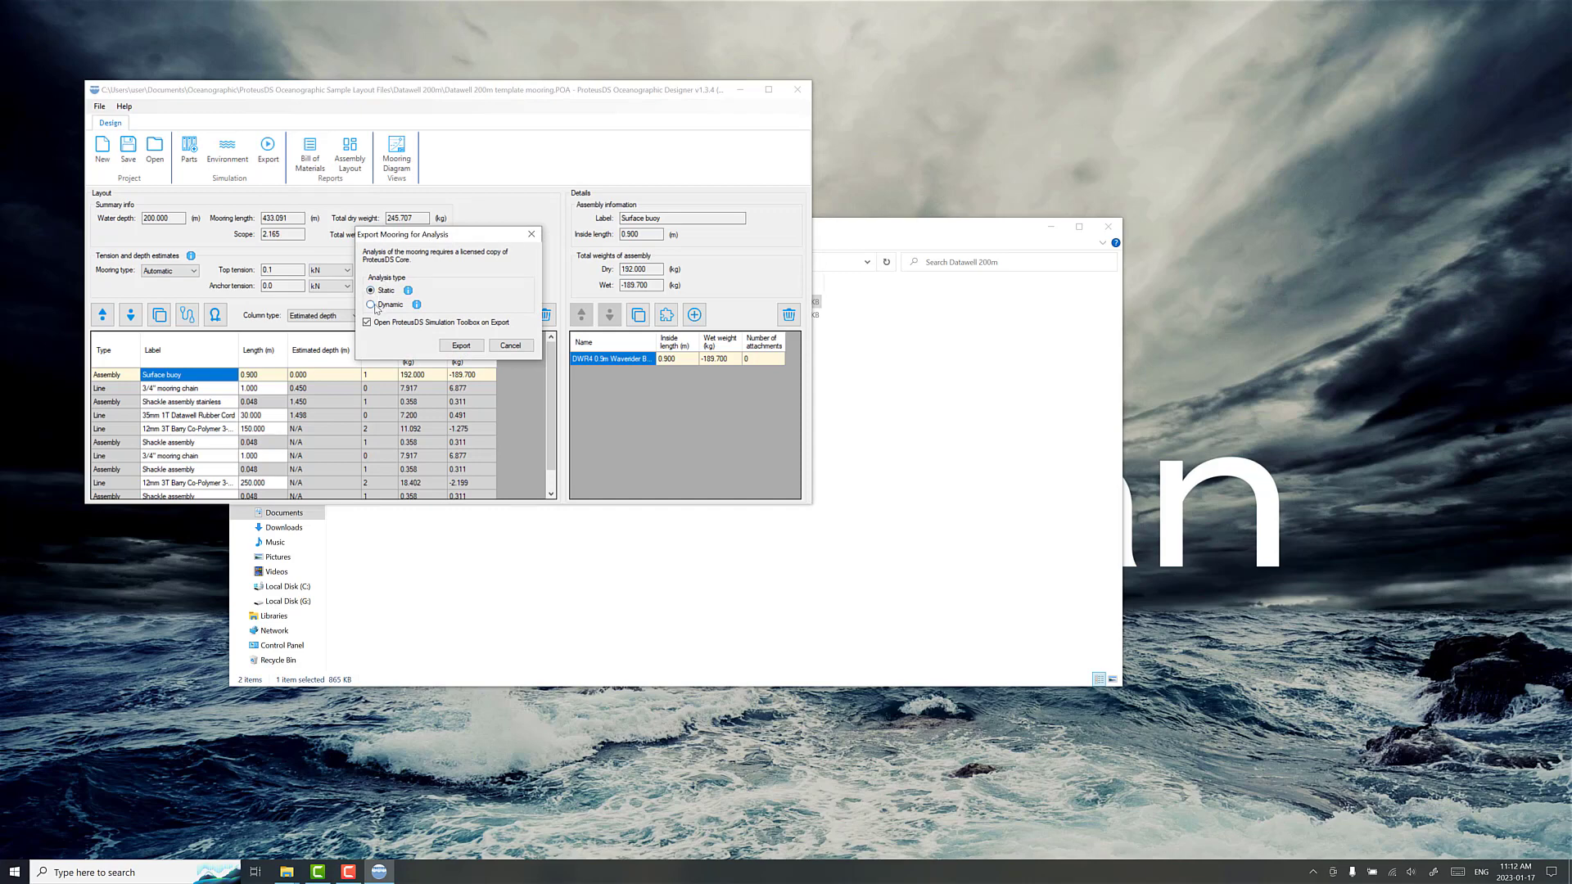
pyautogui.click(371, 305)
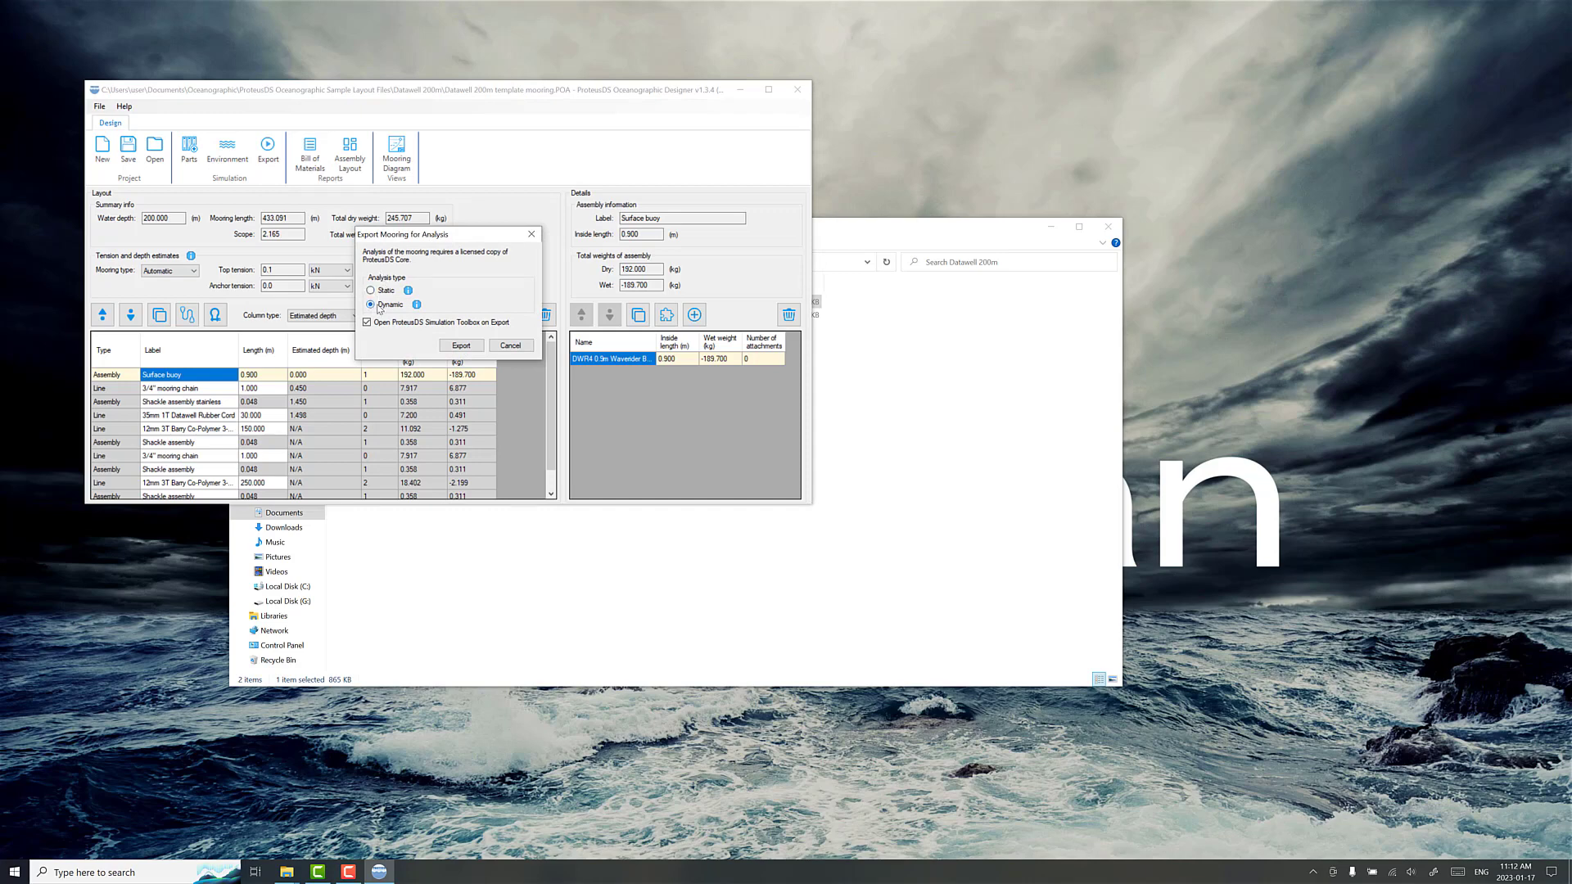
pyautogui.click(475, 347)
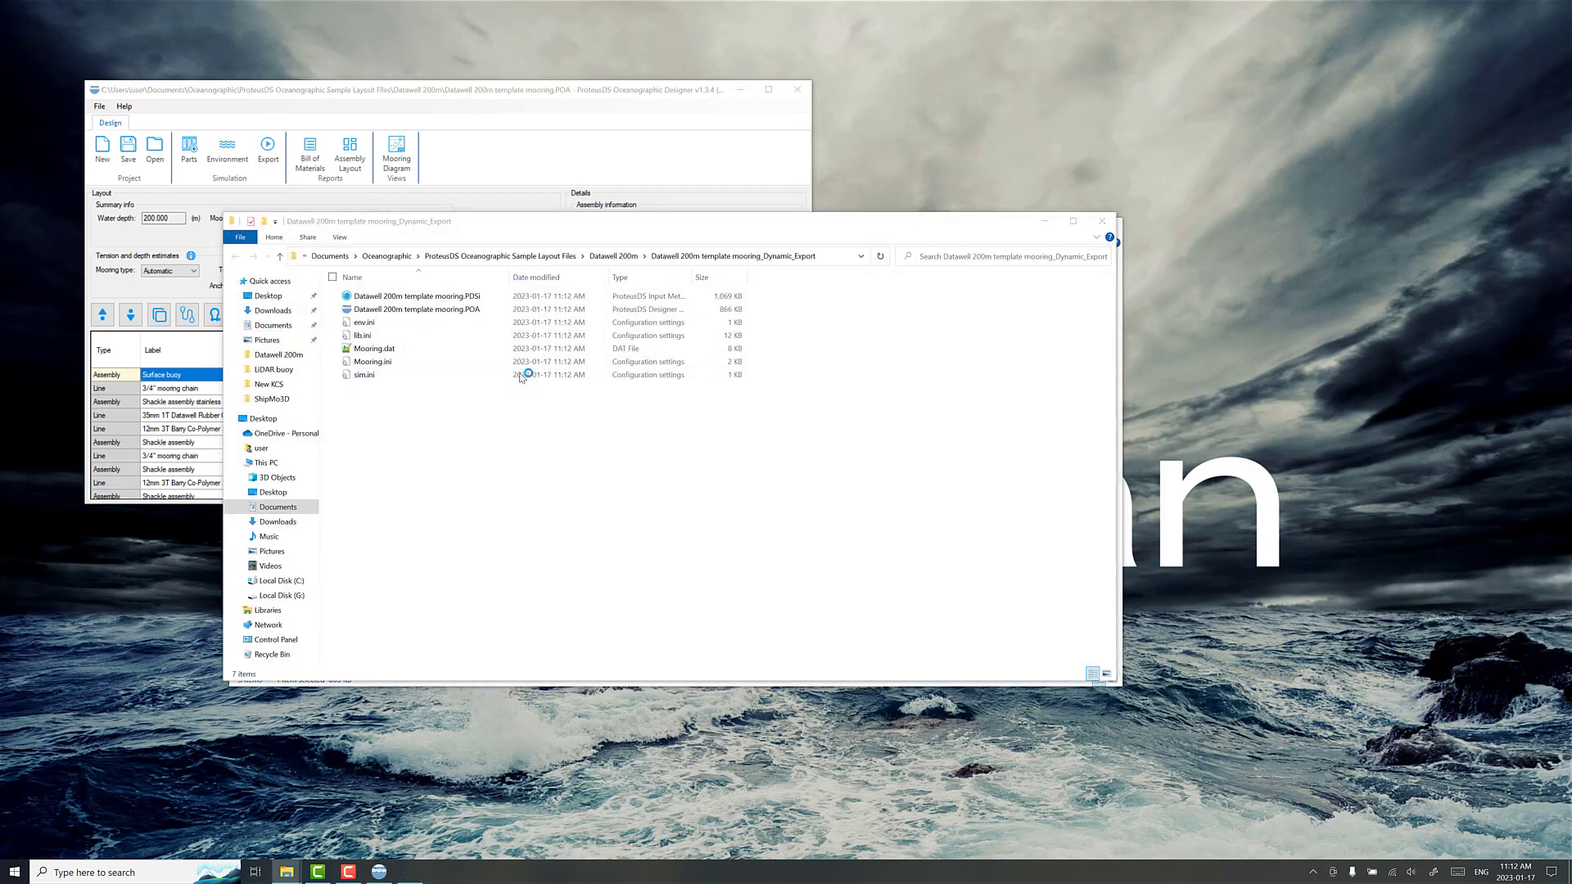
pyautogui.click(739, 89)
# Step: Show the exported mooring in the Visualizer, view it from the side, and place the Visualizer window beside the input file editor
pyautogui.click(695, 257)
pyautogui.click(695, 193)
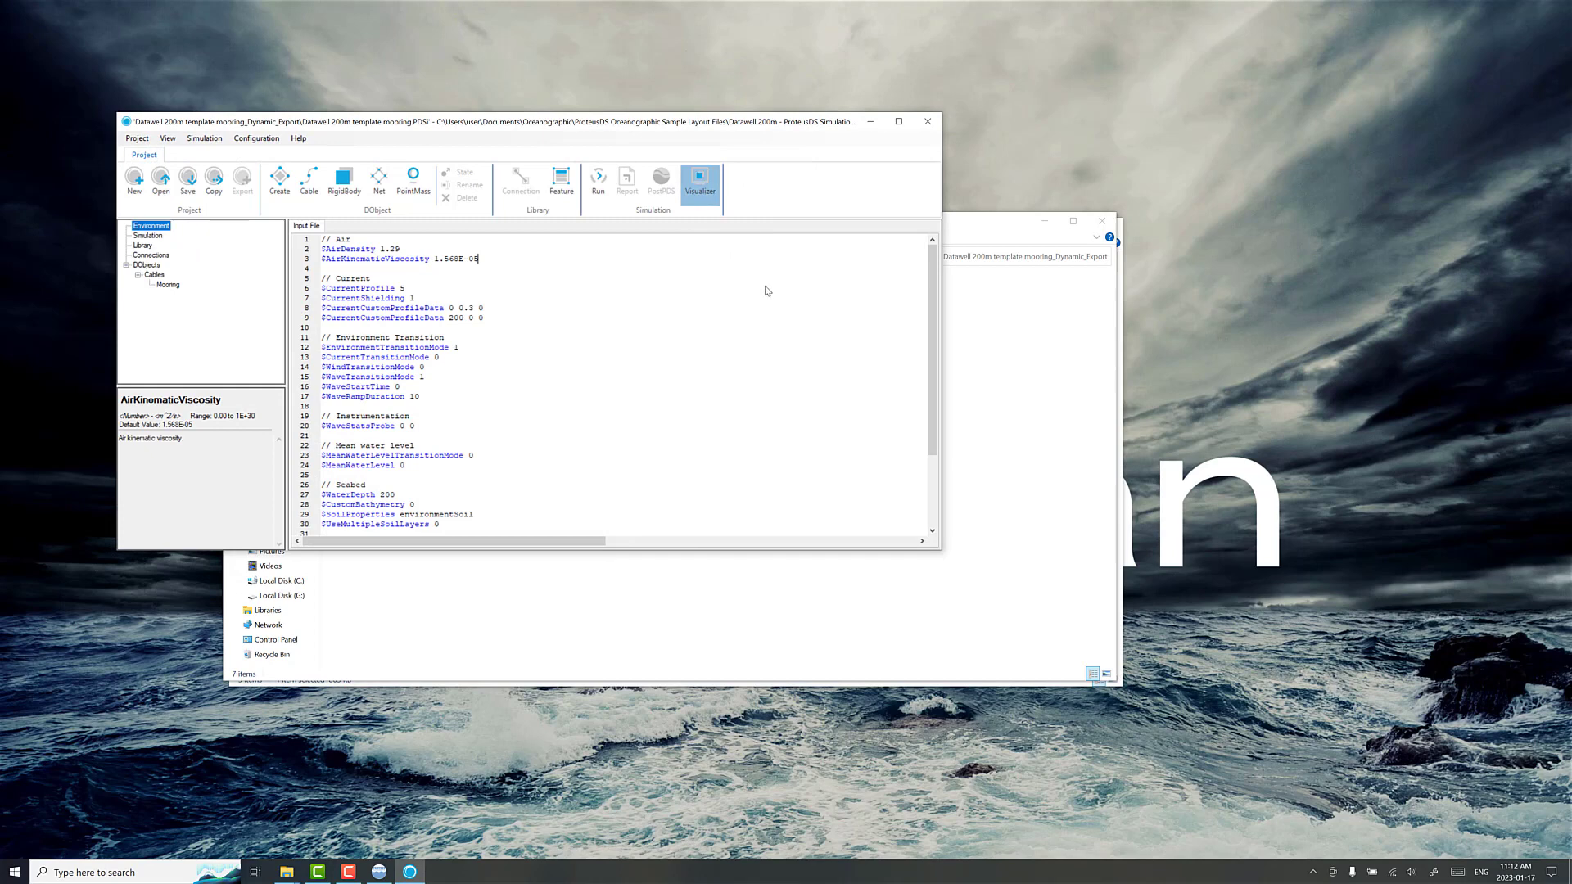
pyautogui.moveTo(438, 135); pyautogui.dragTo(794, 135)
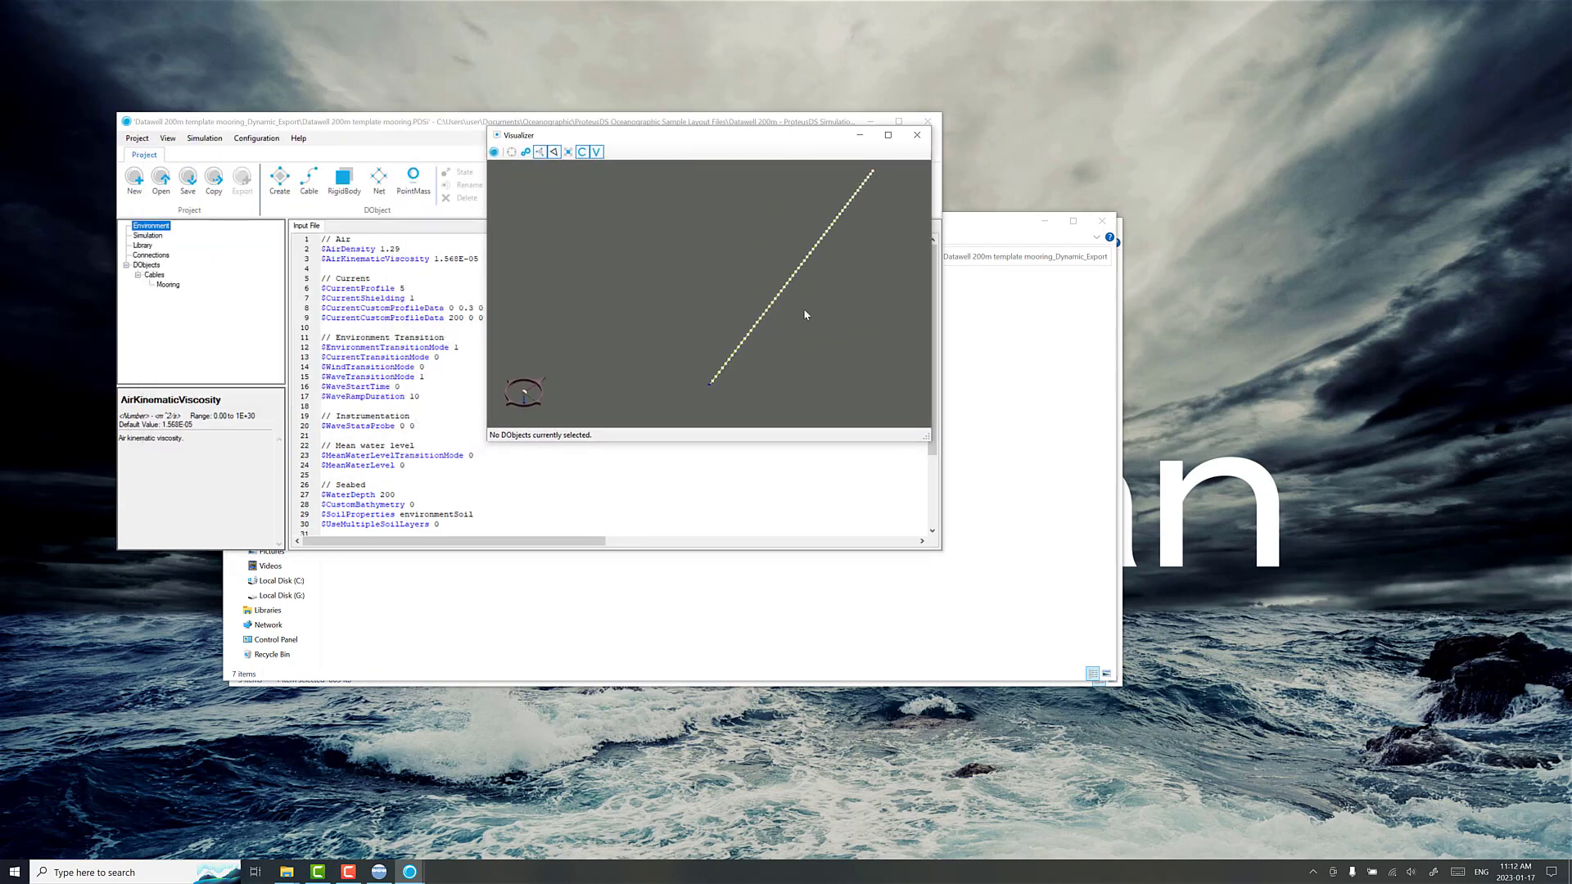
pyautogui.moveTo(803, 308); pyautogui.dragTo(600, 341)
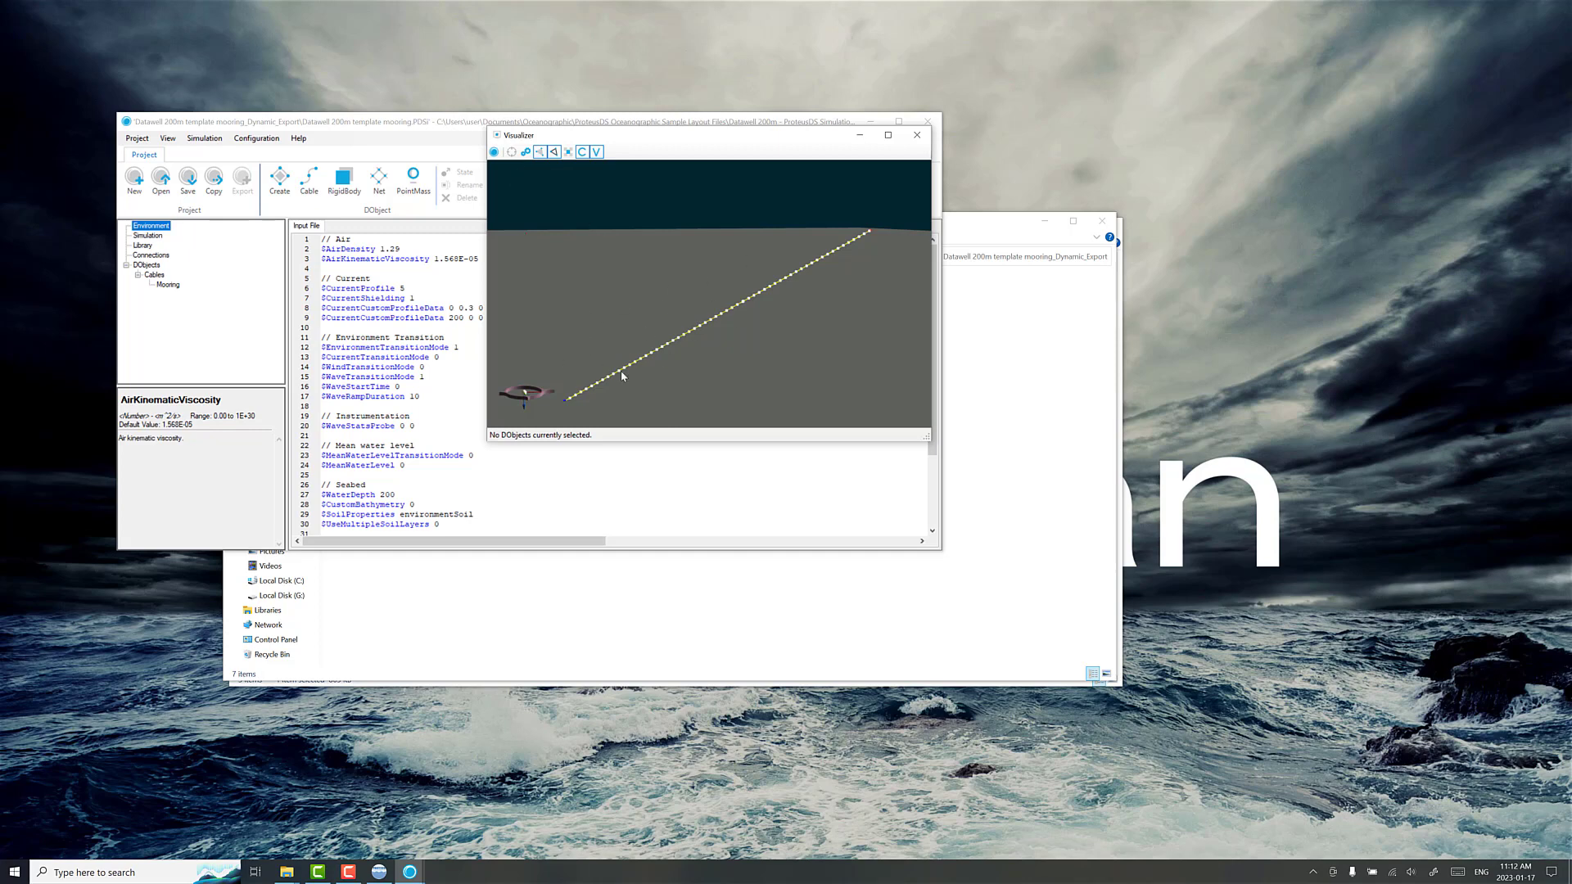
pyautogui.moveTo(813, 137); pyautogui.dragTo(1271, 136)
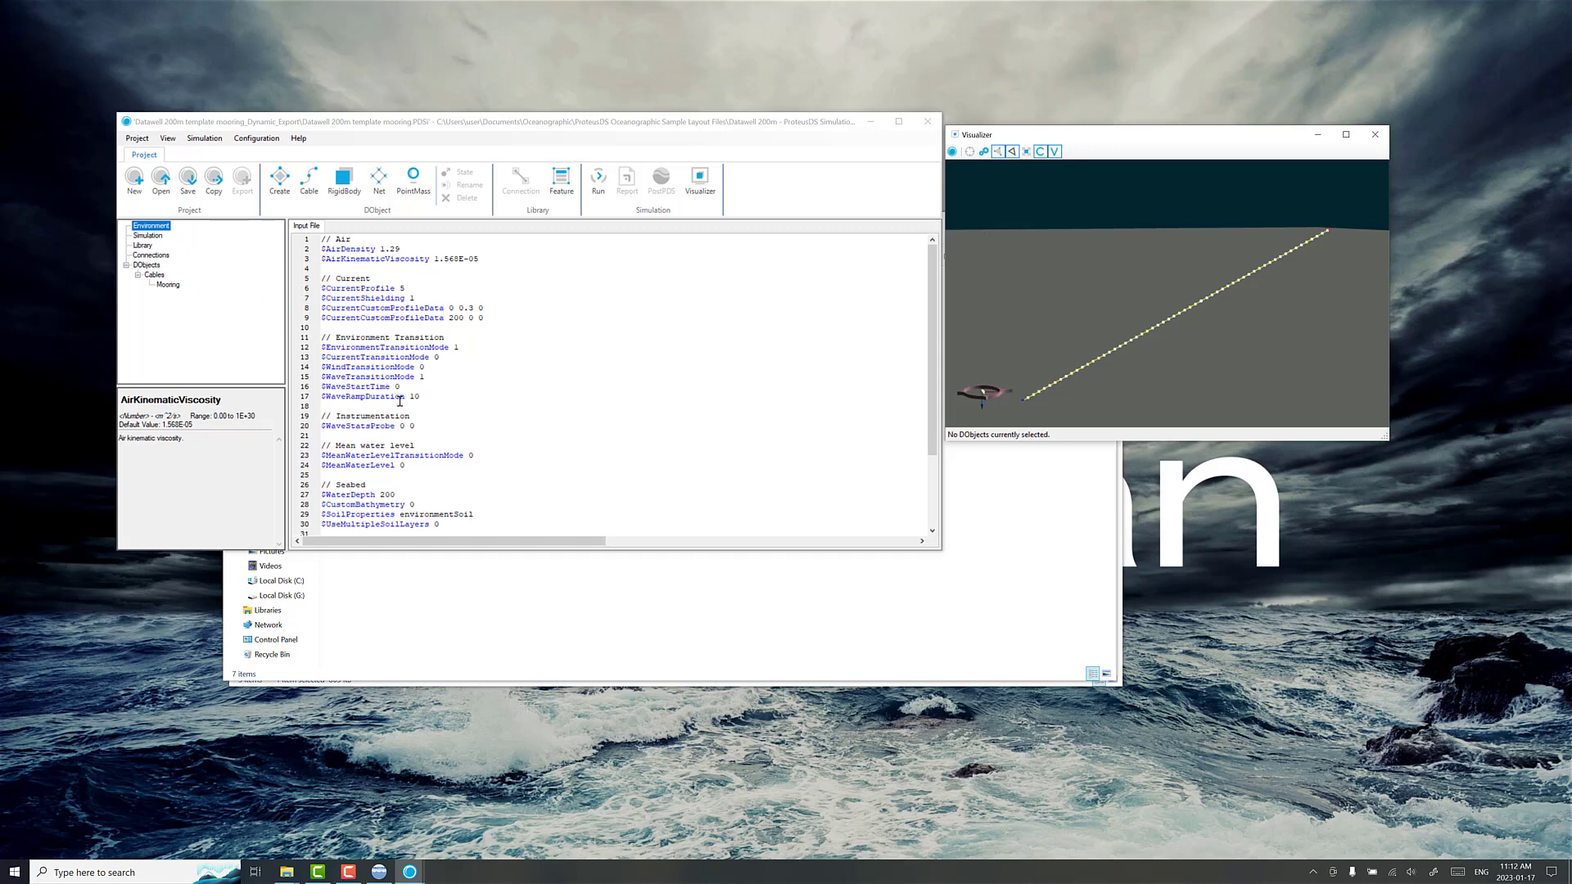
# Step: Set the environment's WaveType to 8 (JONSWAP) and resolve its follower properties
pyautogui.scroll(-3, 401, 417)
pyautogui.click(393, 495)
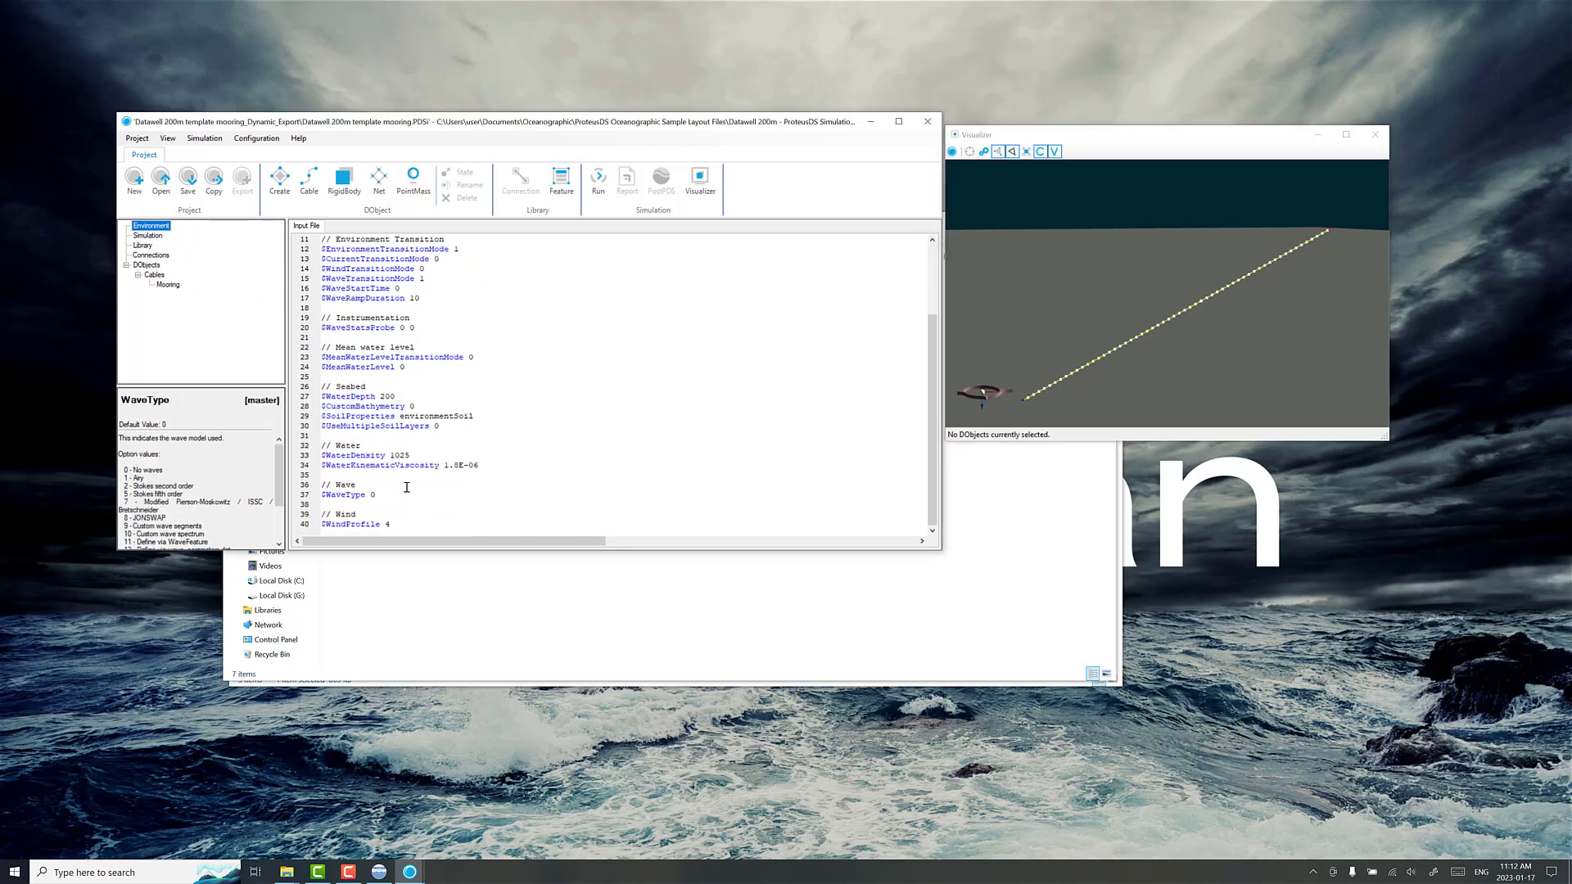
pyautogui.press('BackSpace')
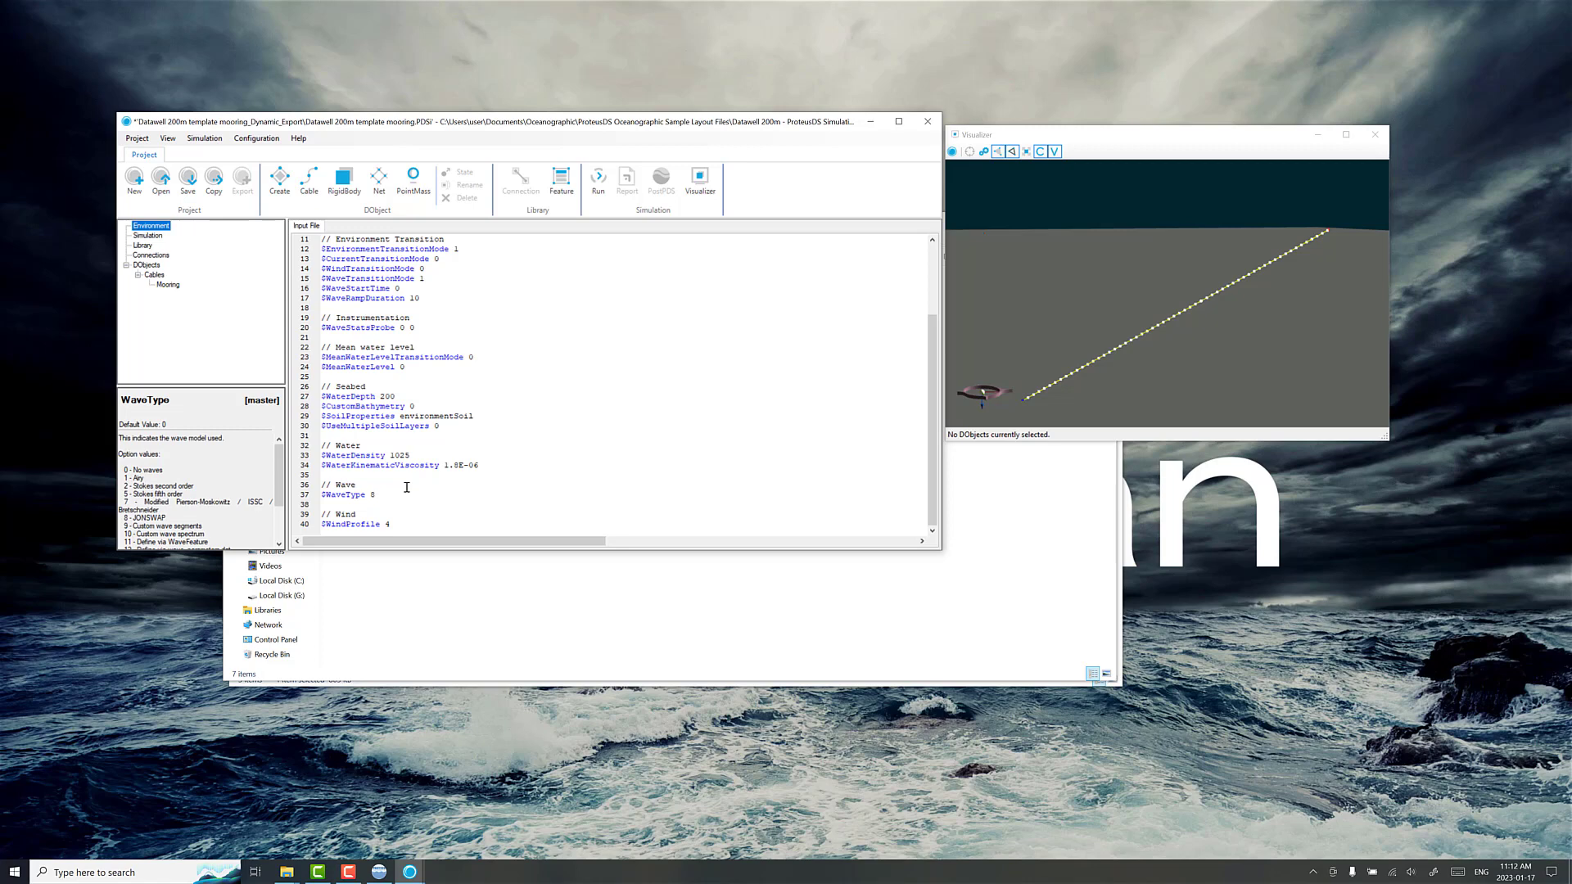
pyautogui.rightClick(362, 495)
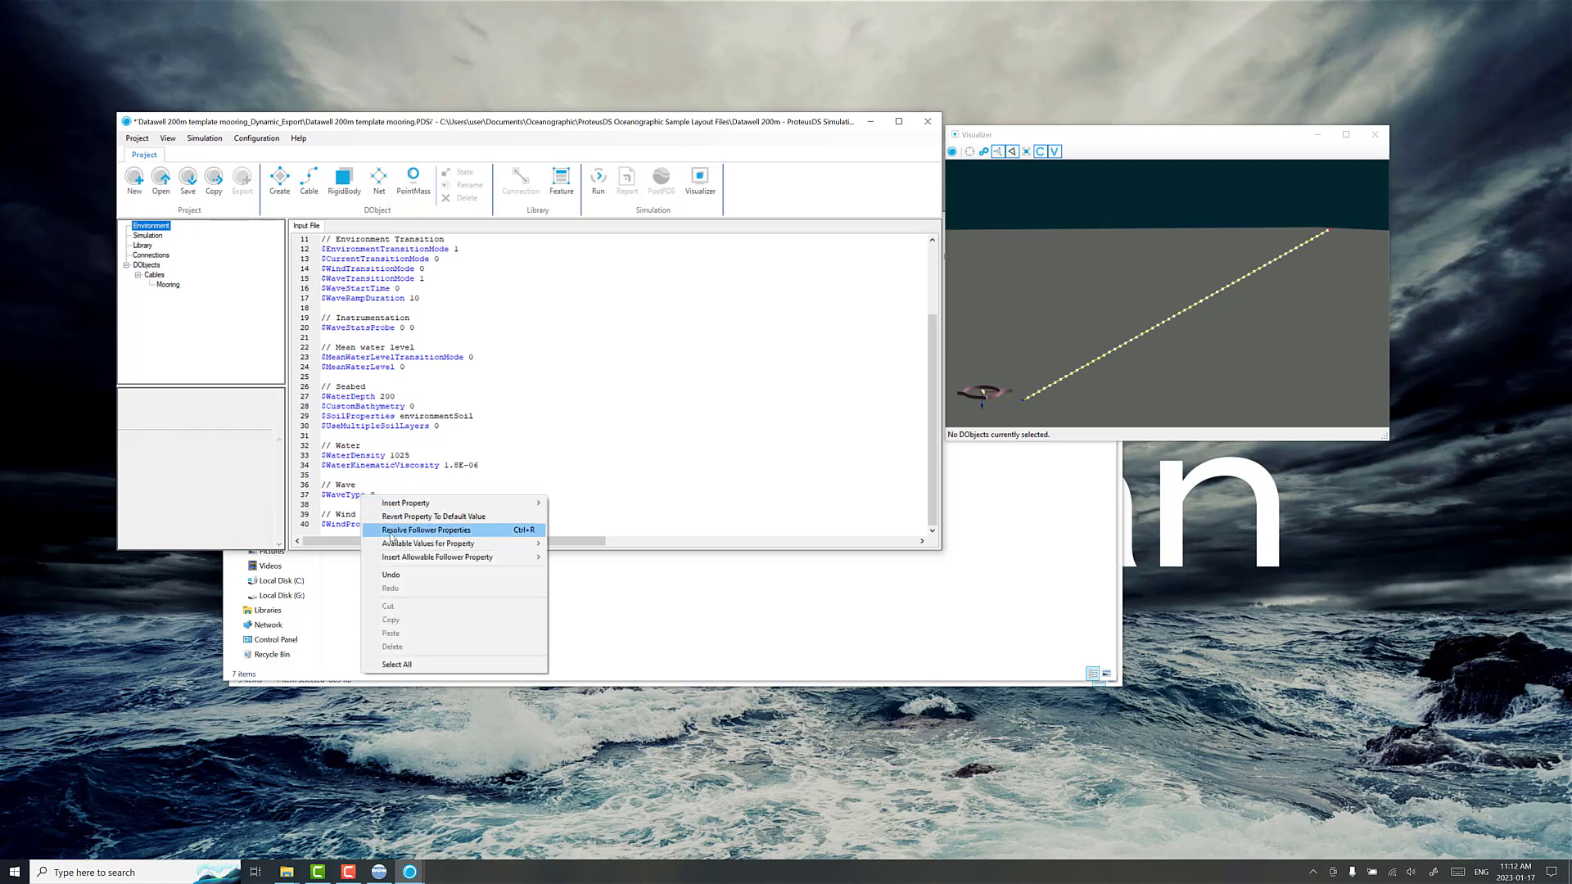
pyautogui.click(395, 531)
# Step: Set WaveHeight to 5 in the environment's wave properties and check the WavePeriod property
pyautogui.click(396, 469)
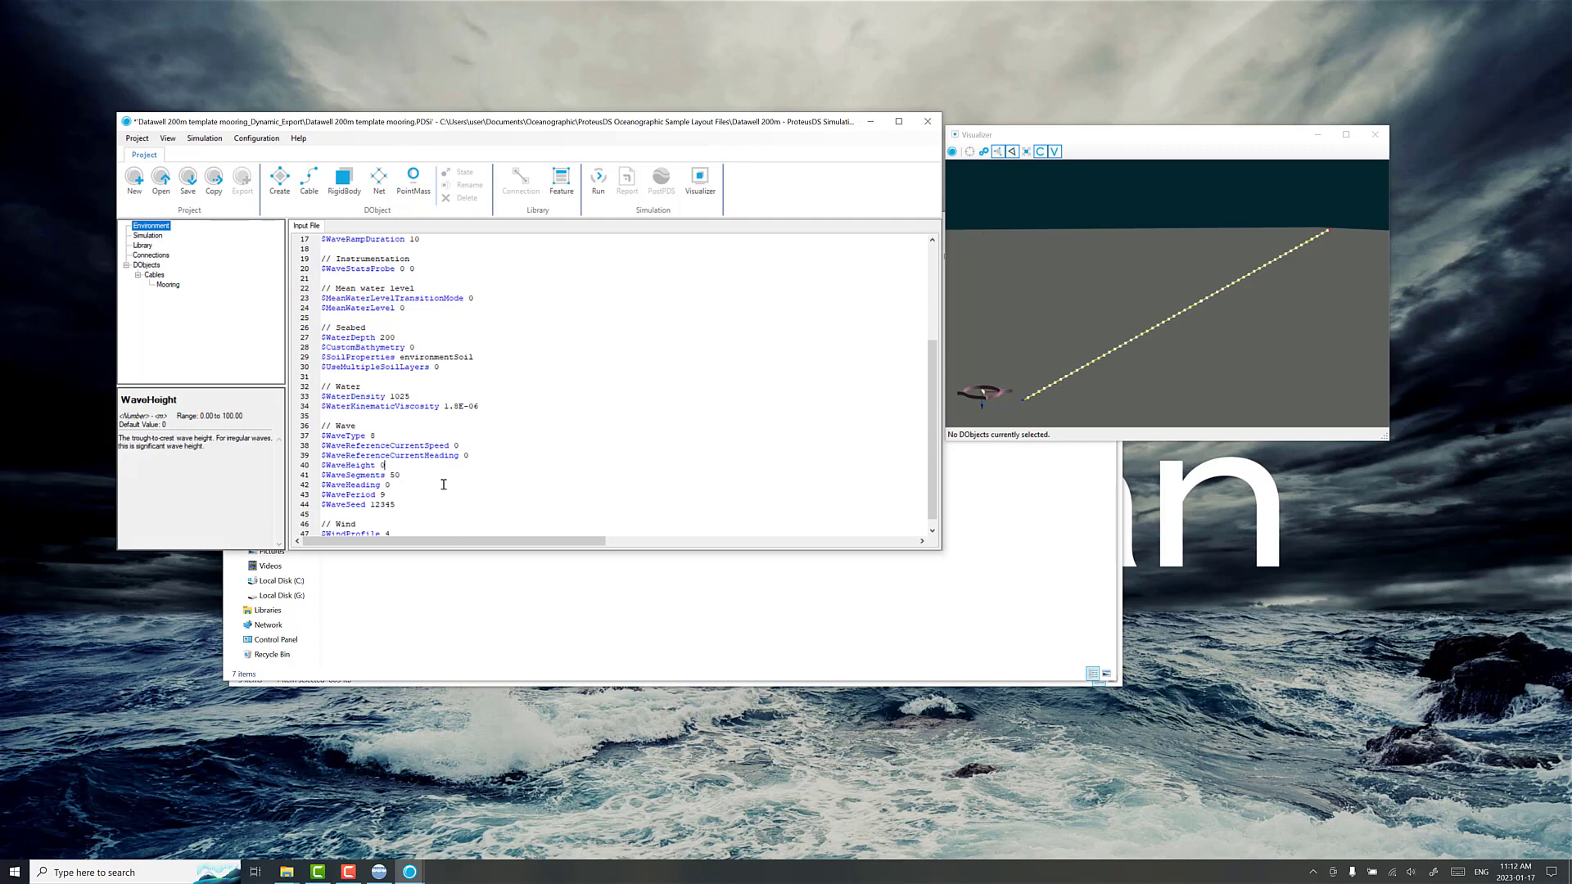
pyautogui.press('BackSpace')
pyautogui.write('5')
pyautogui.press('Down')
pyautogui.press('Down')
pyautogui.press('Down')
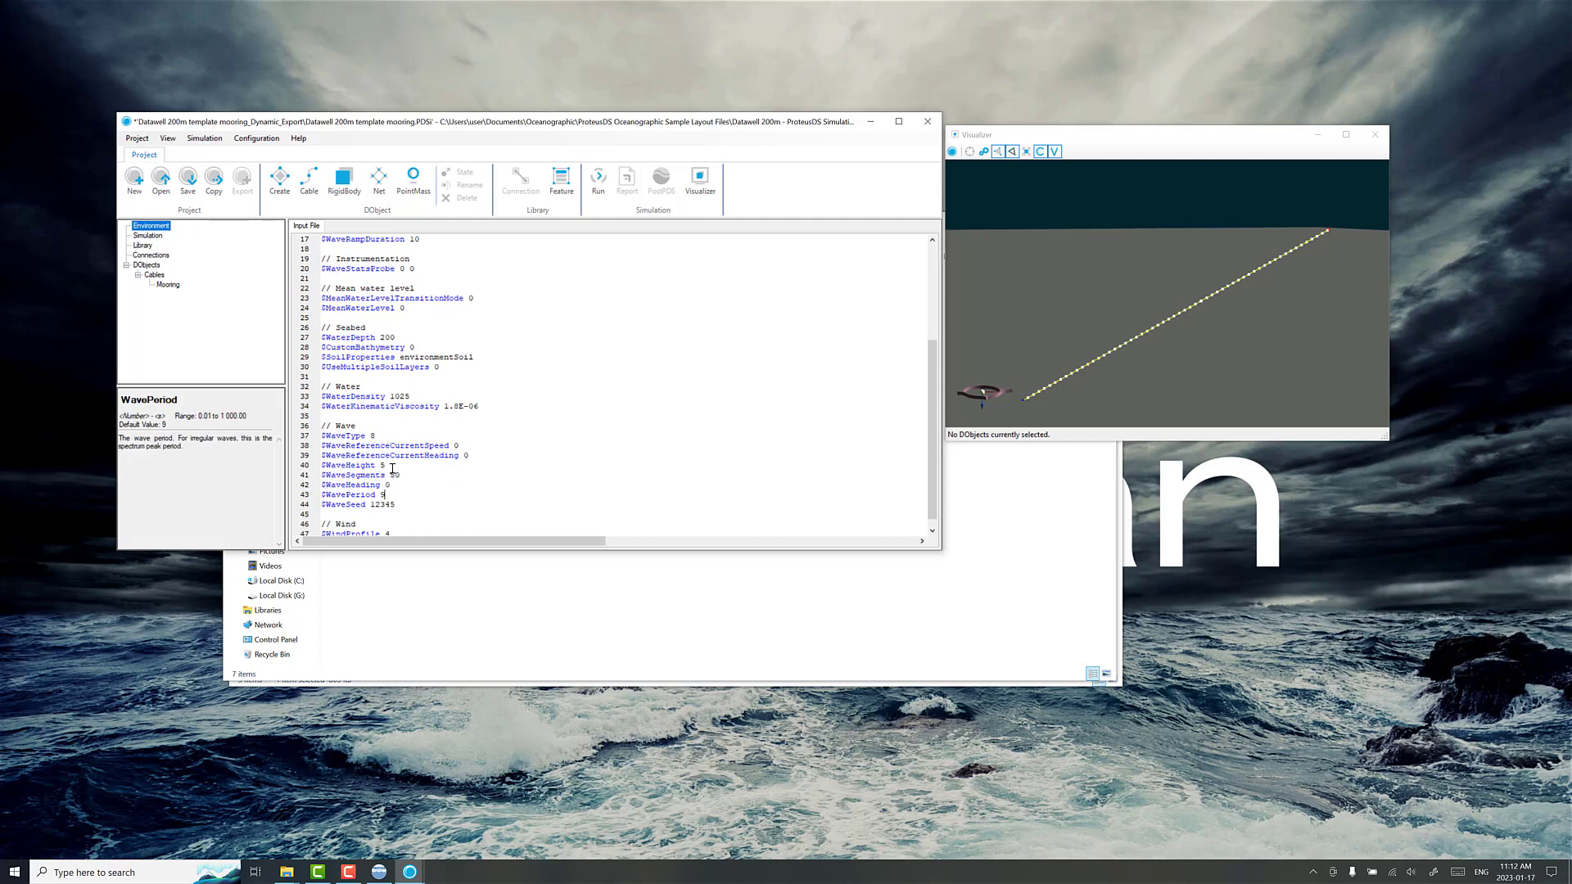
# Step: Set the EndTime to 60 in the Simulation input file
pyautogui.click(149, 236)
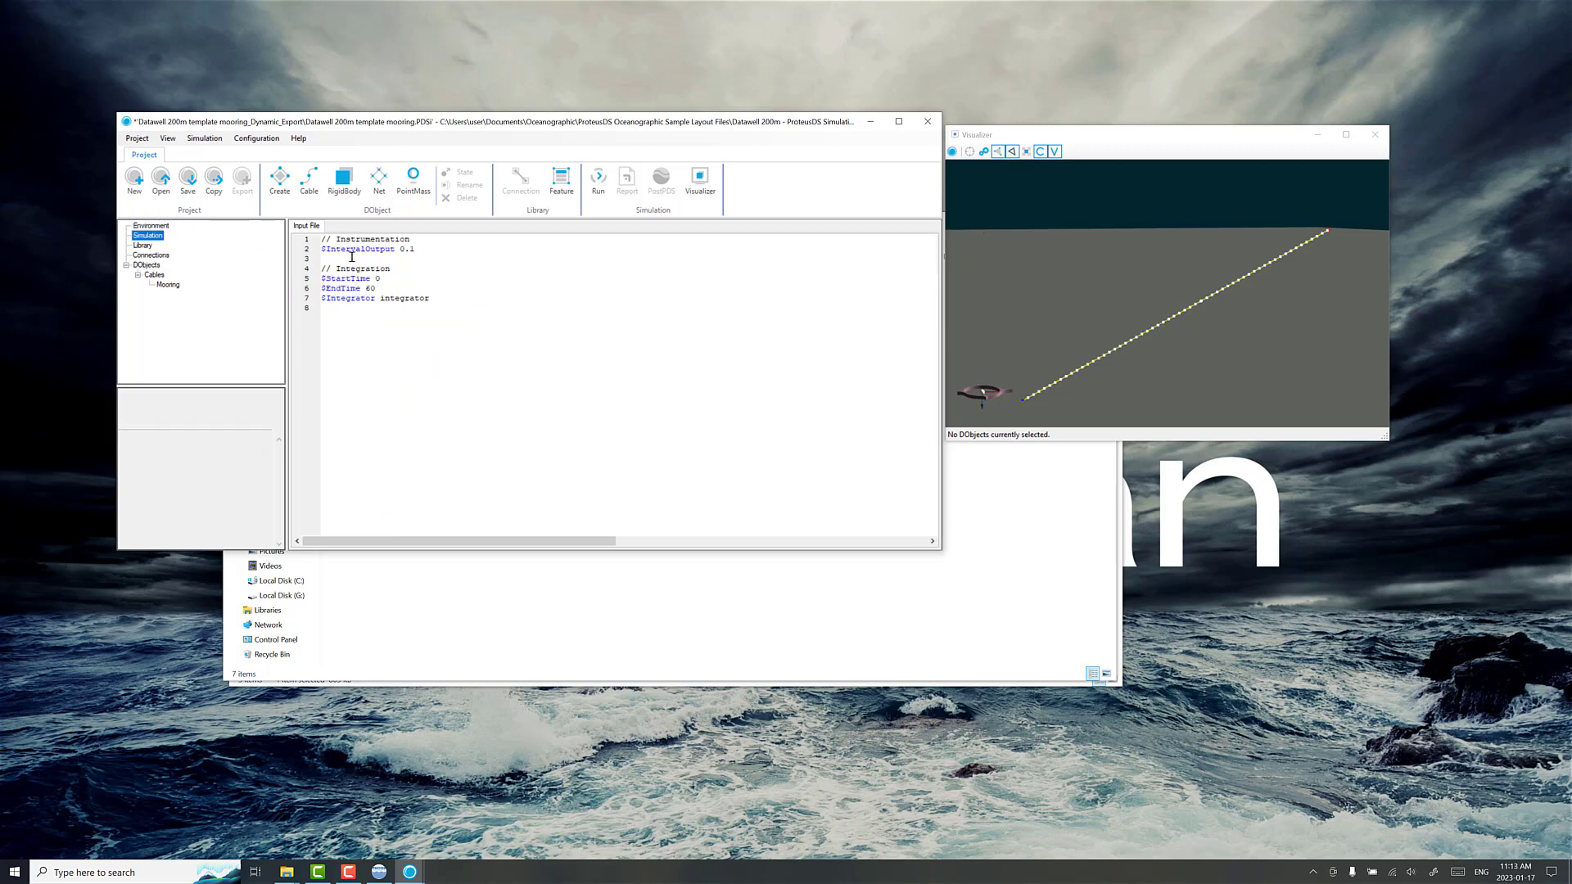
pyautogui.click(383, 288)
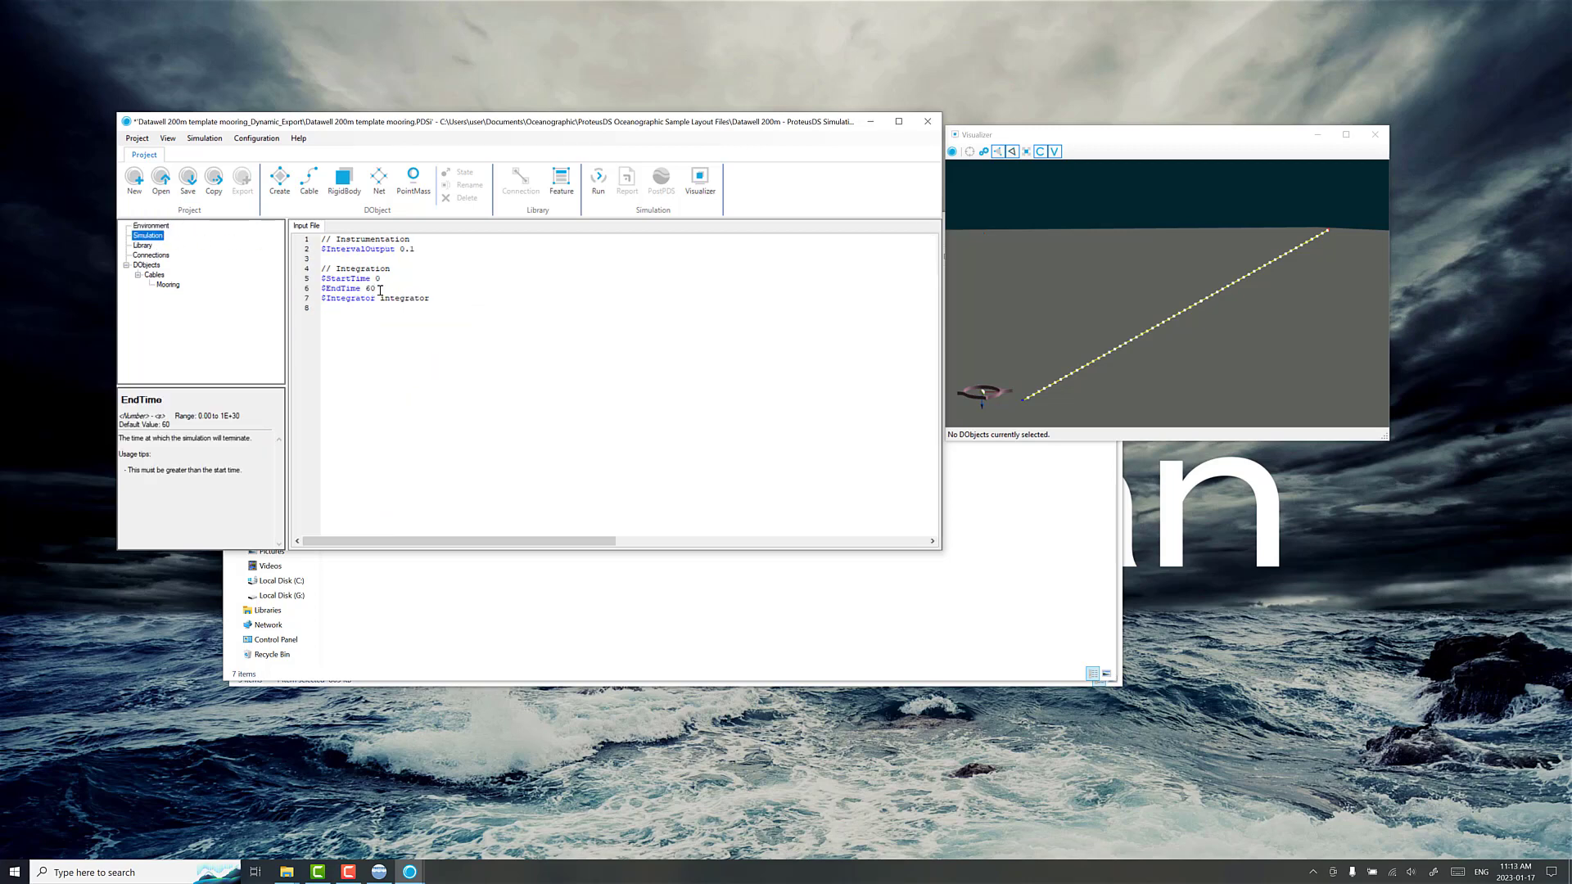
pyautogui.press('BackSpace')
pyautogui.press('BackSpace')
pyautogui.write('60')
# Step: Check the WaveRampDuration property in the Environment input file, and save and run the simulation
pyautogui.click(151, 226)
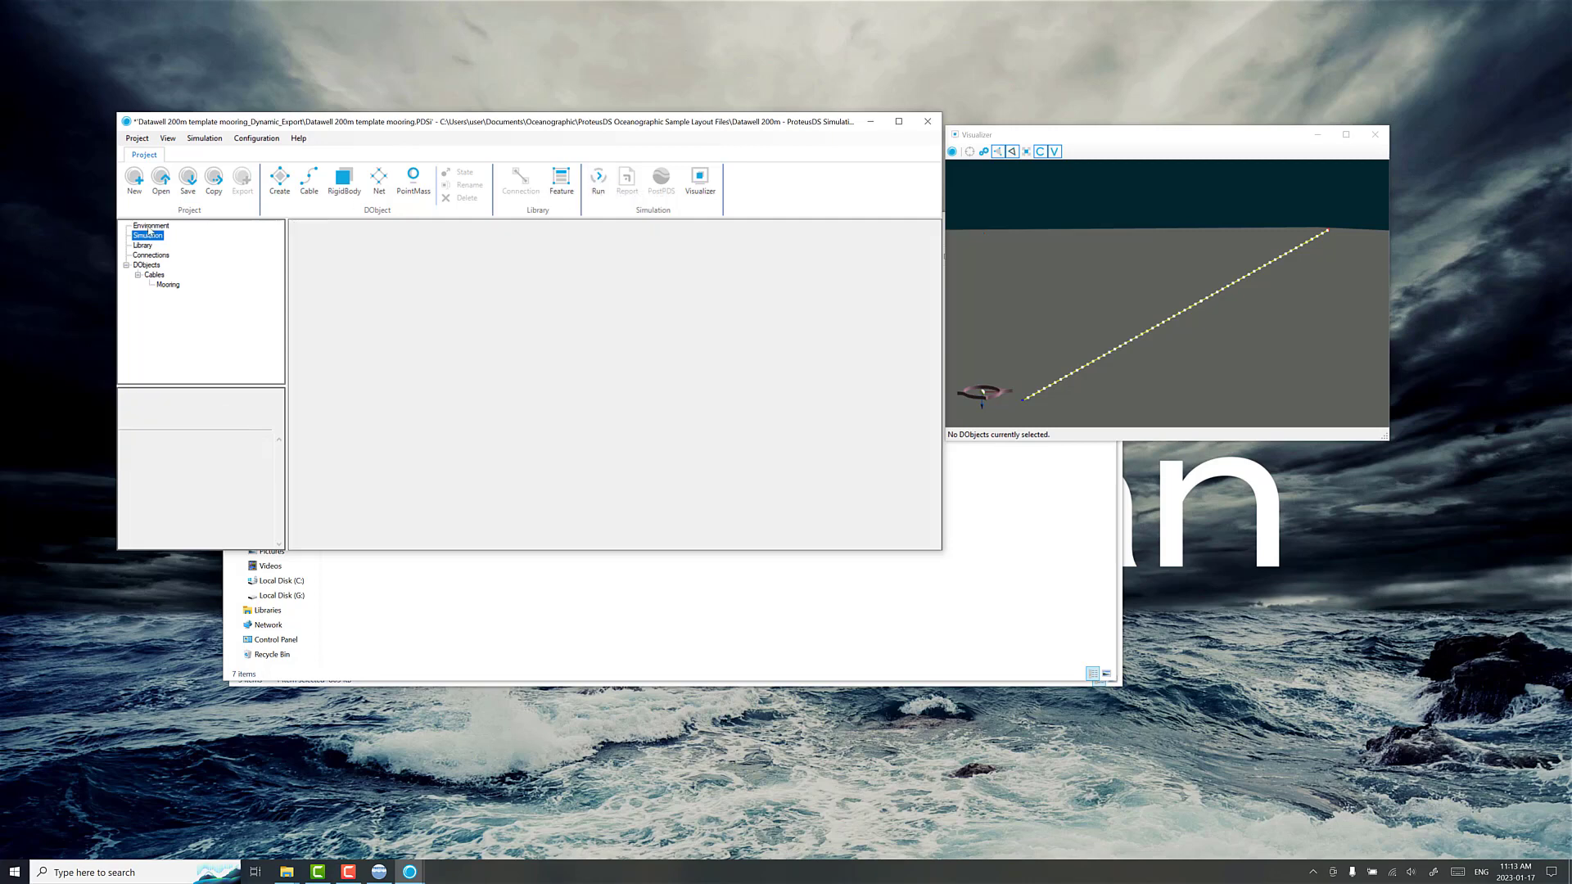
pyautogui.moveTo(424, 397); pyautogui.dragTo(320, 395)
pyautogui.click(595, 186)
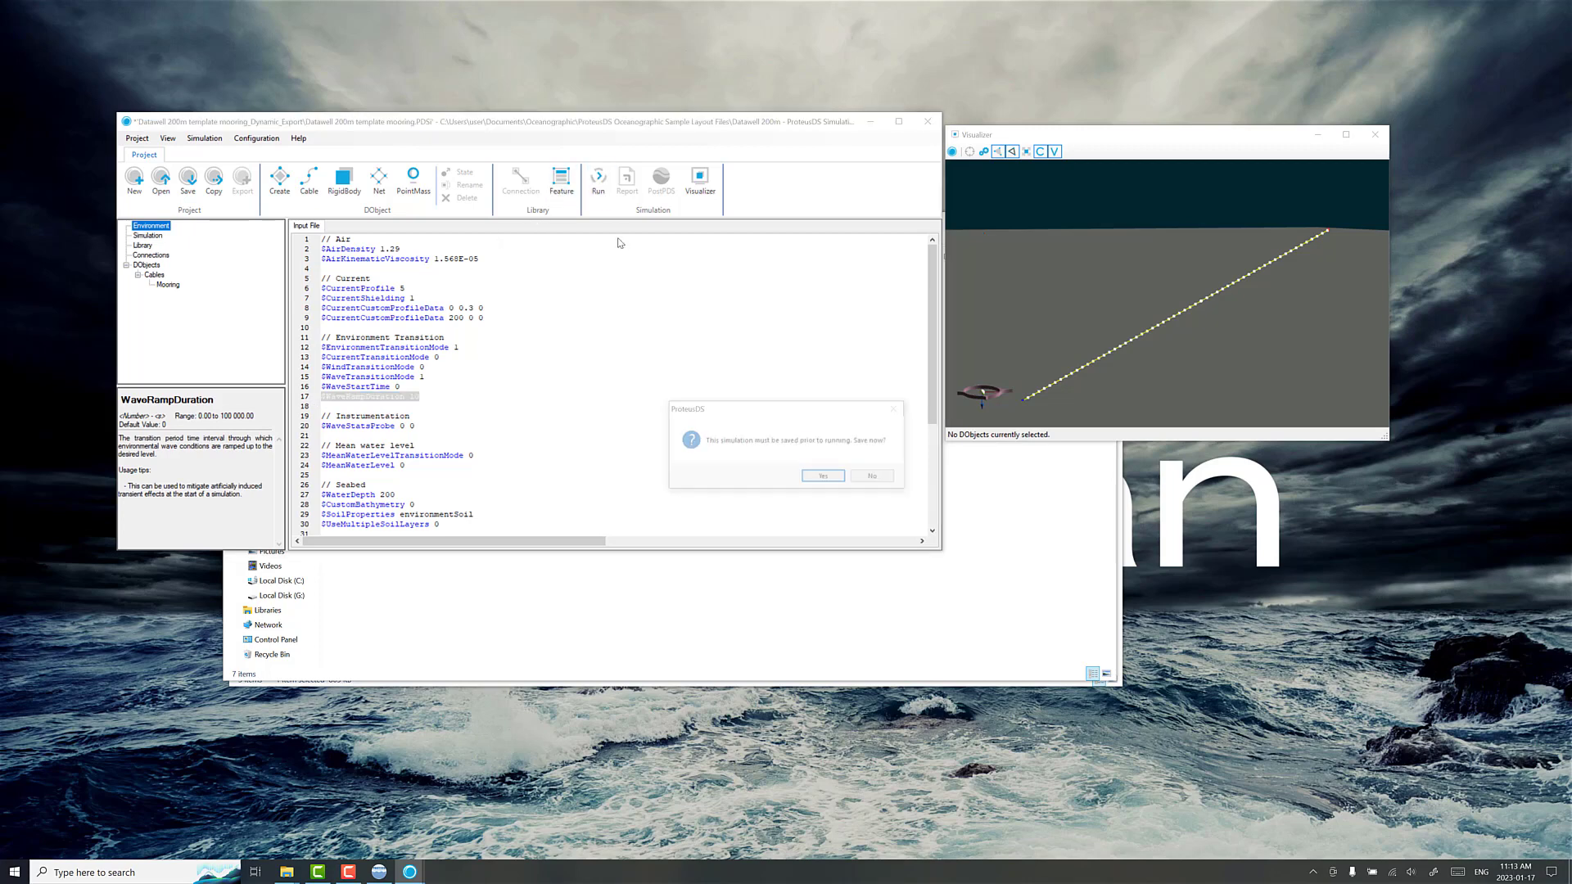
pyautogui.click(826, 478)
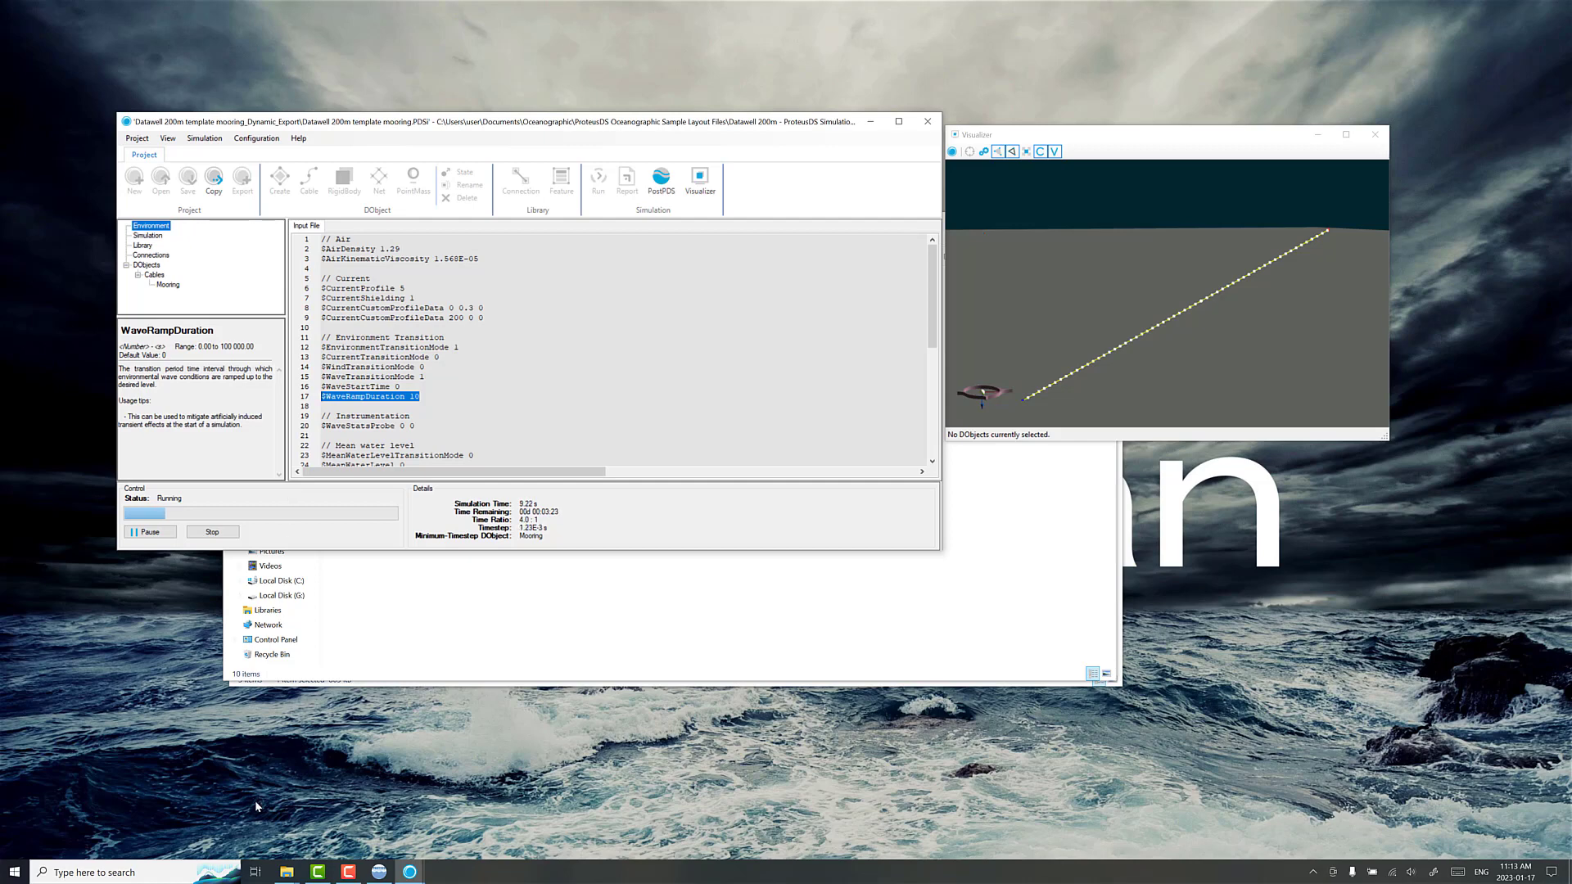
pyautogui.click(348, 872)
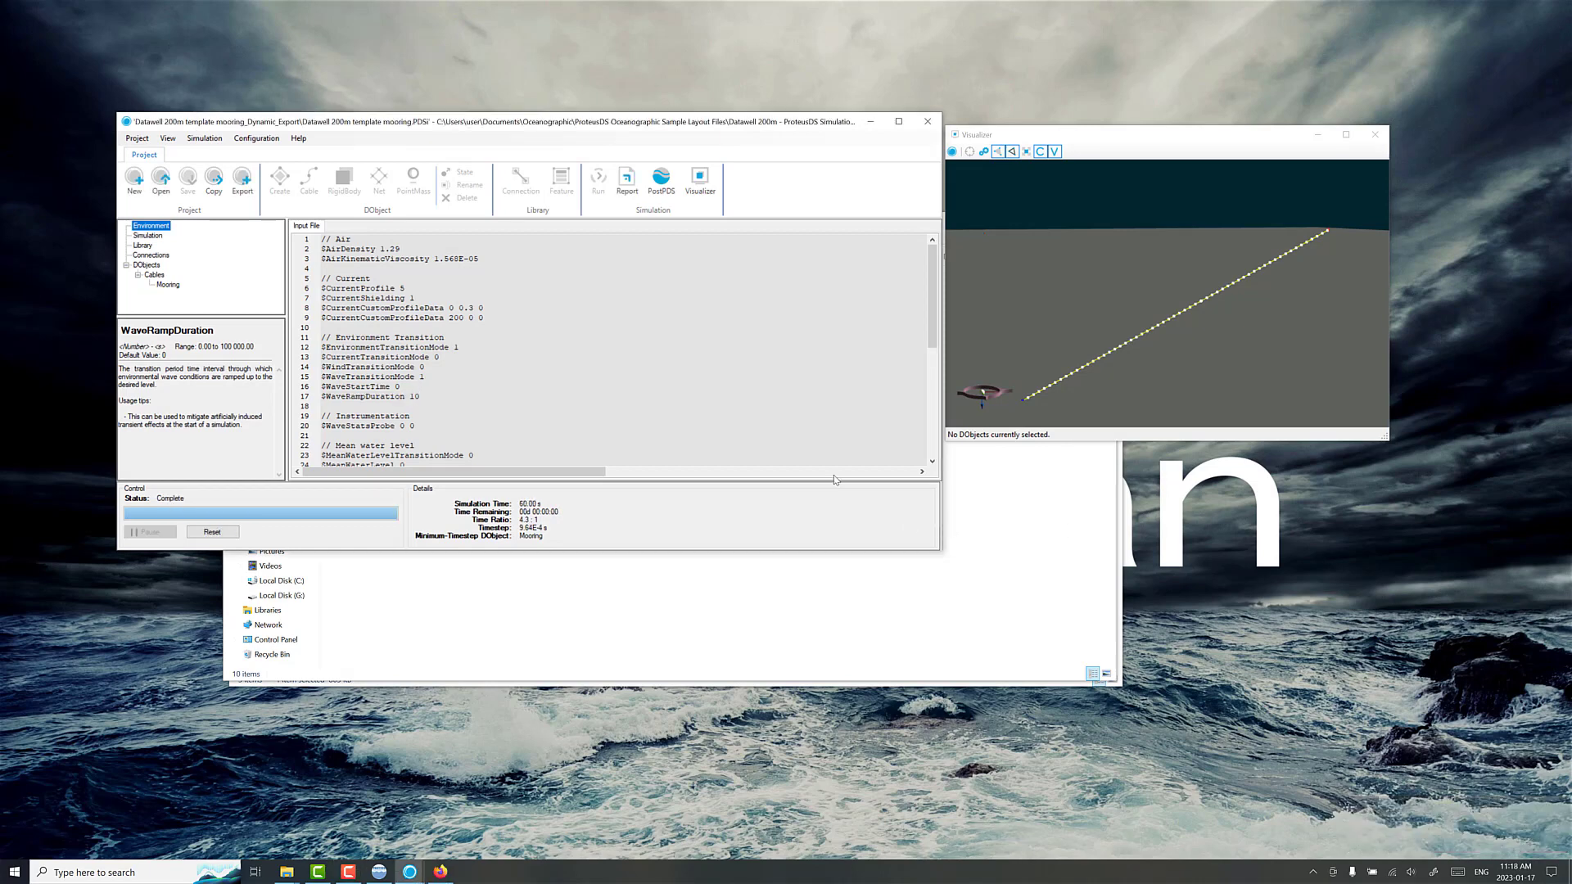
# Step: Load the completed simulation into PostPDS with the default load options and move its window clear of the input file editor
pyautogui.moveTo(1035, 145); pyautogui.dragTo(1037, 191)
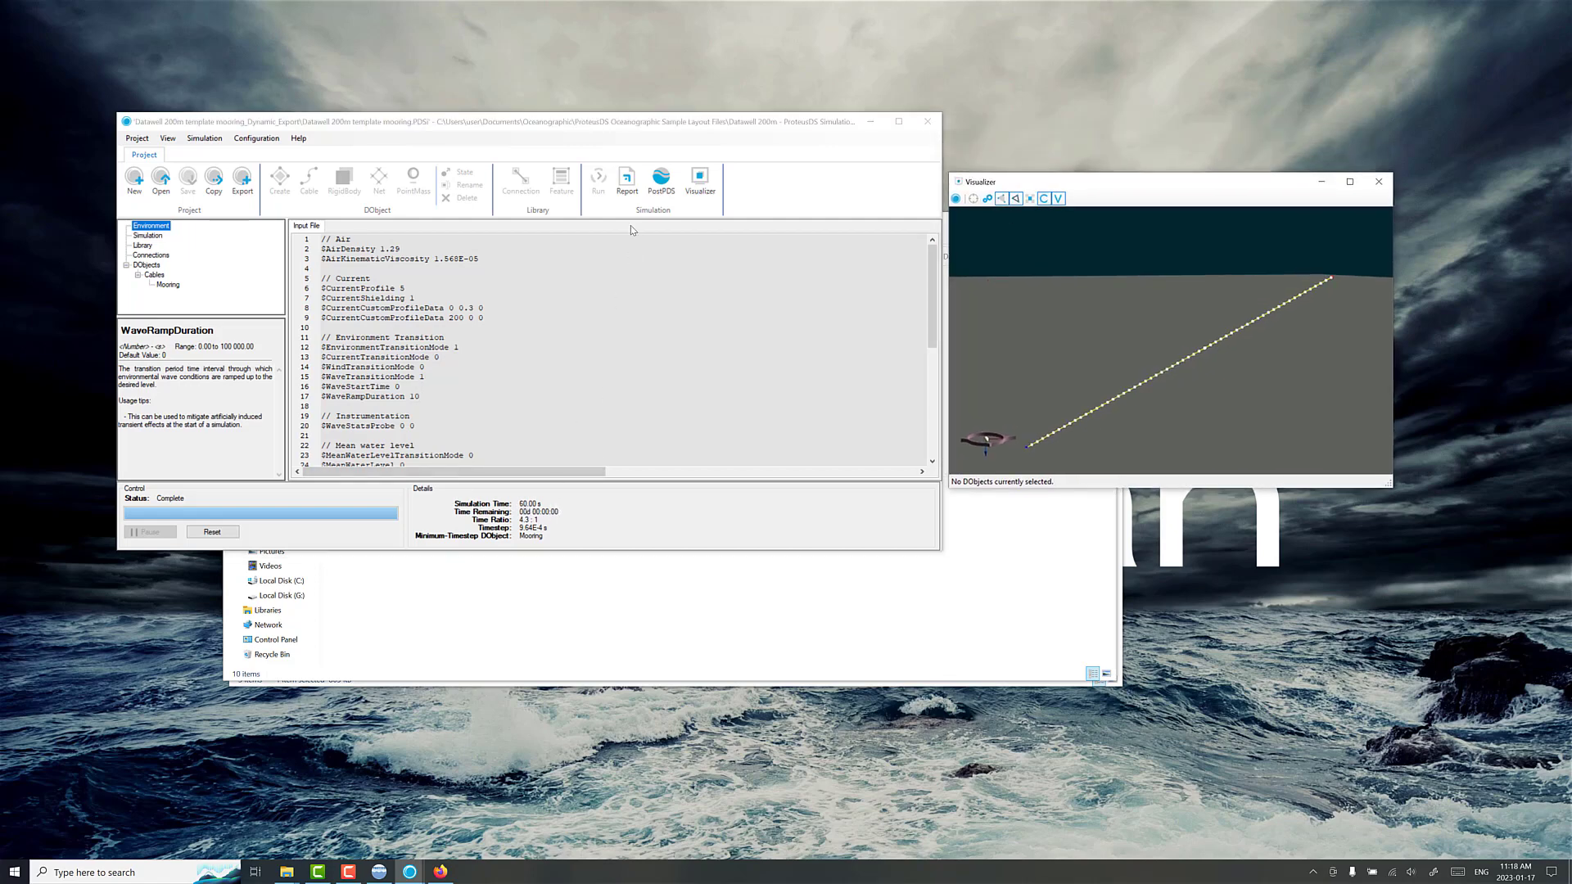
pyautogui.click(654, 190)
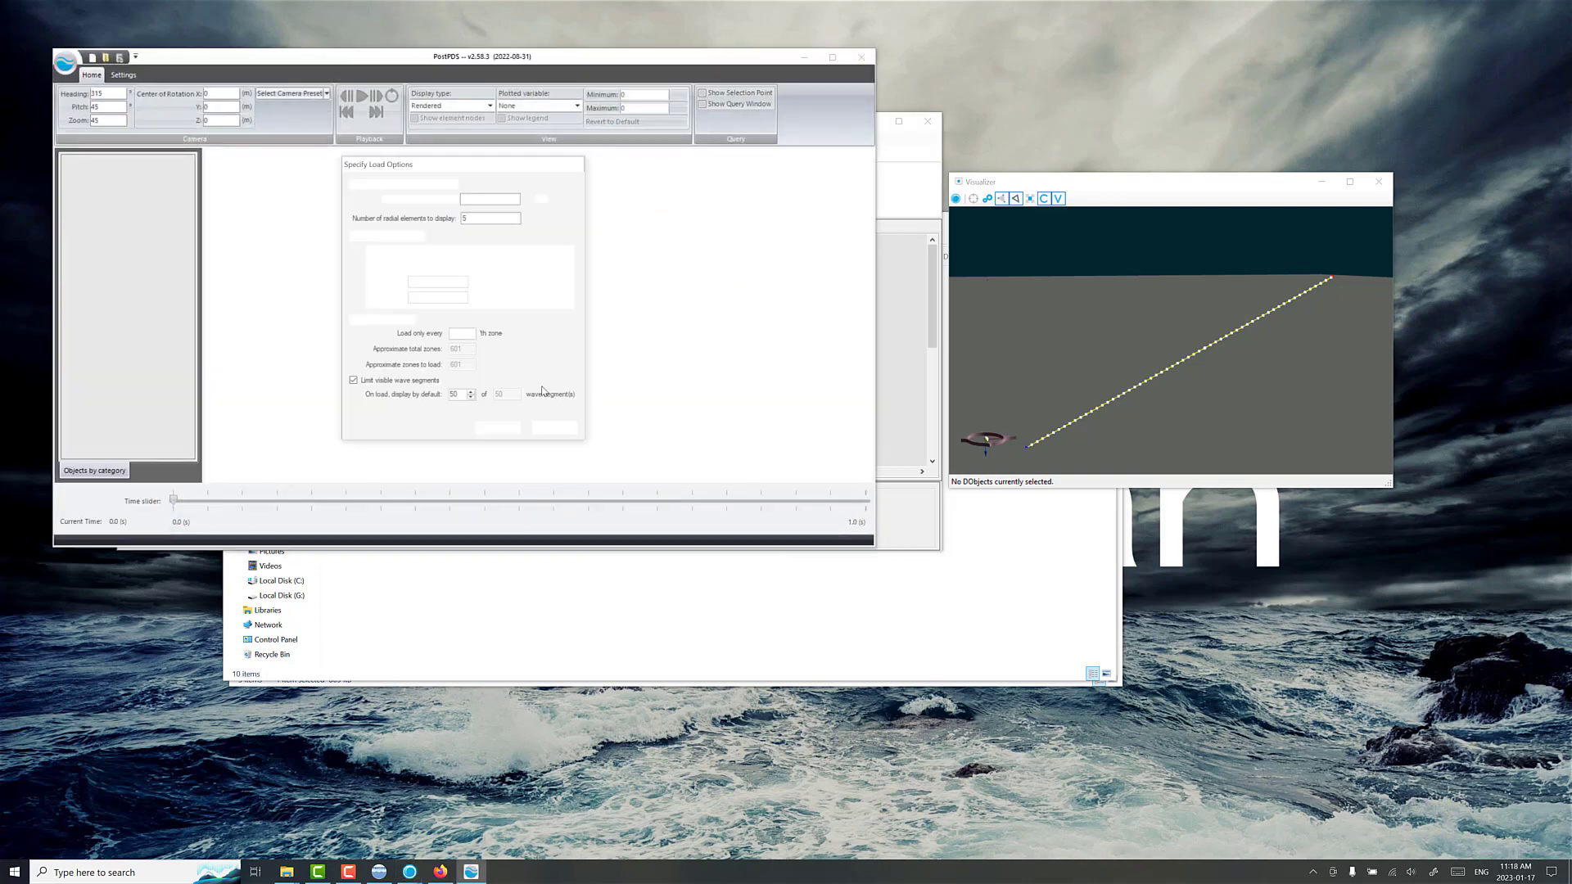
pyautogui.press('Return')
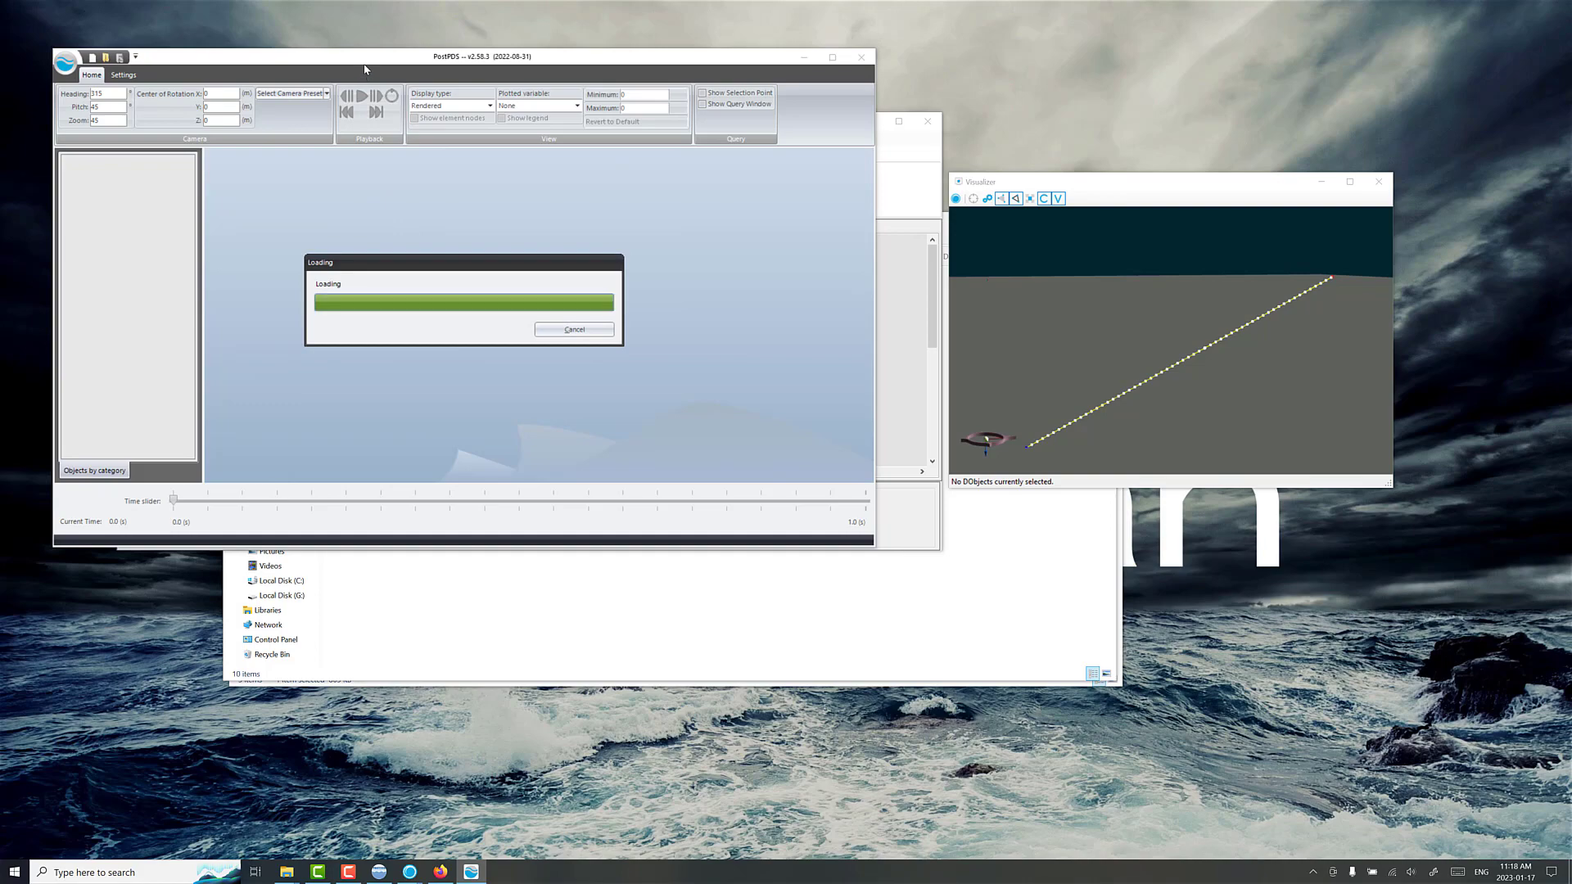
pyautogui.moveTo(365, 69); pyautogui.dragTo(719, 191)
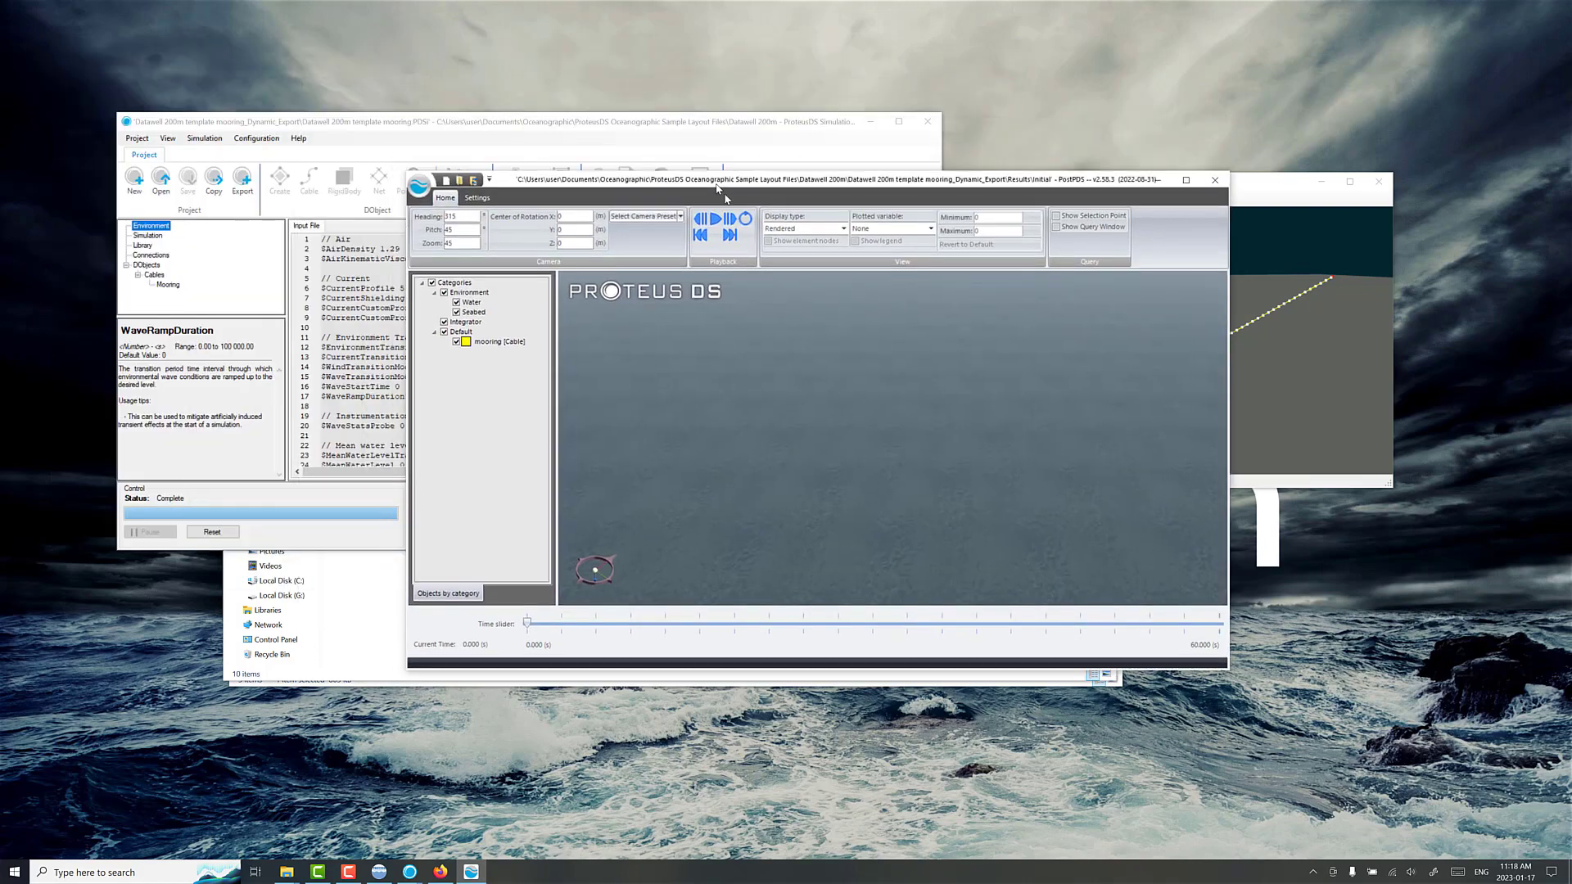
# Step: Center the camera on the mooring cable and set the display type to Engineering so the full line can be viewed from the side
pyautogui.moveTo(747, 402); pyautogui.dragTo(784, 429)
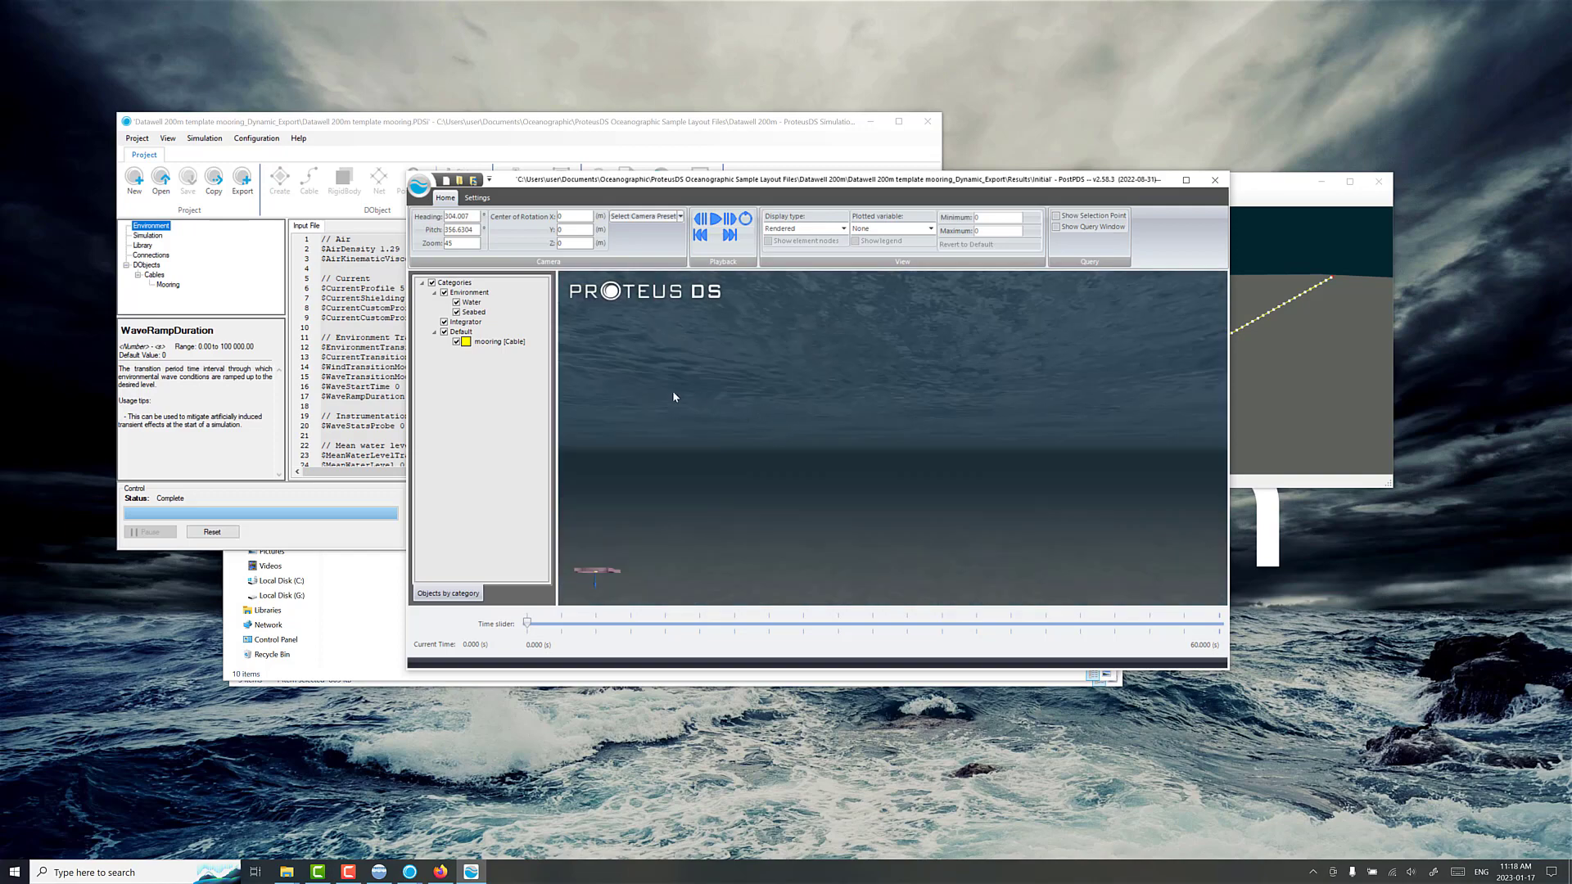
pyautogui.doubleClick(505, 343)
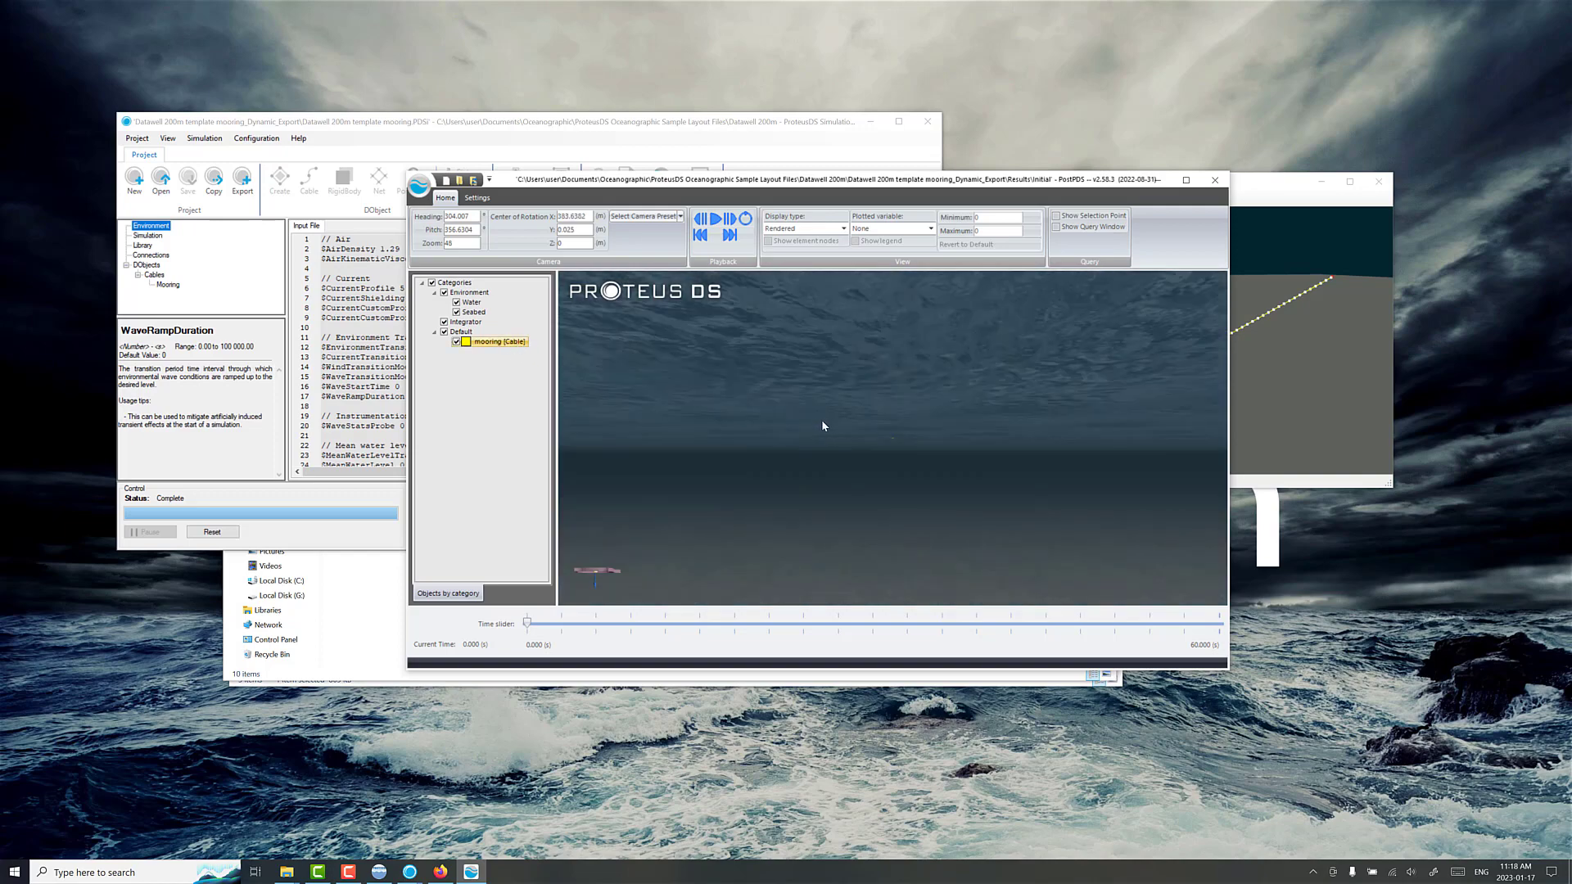
pyautogui.scroll(-3, 830, 425)
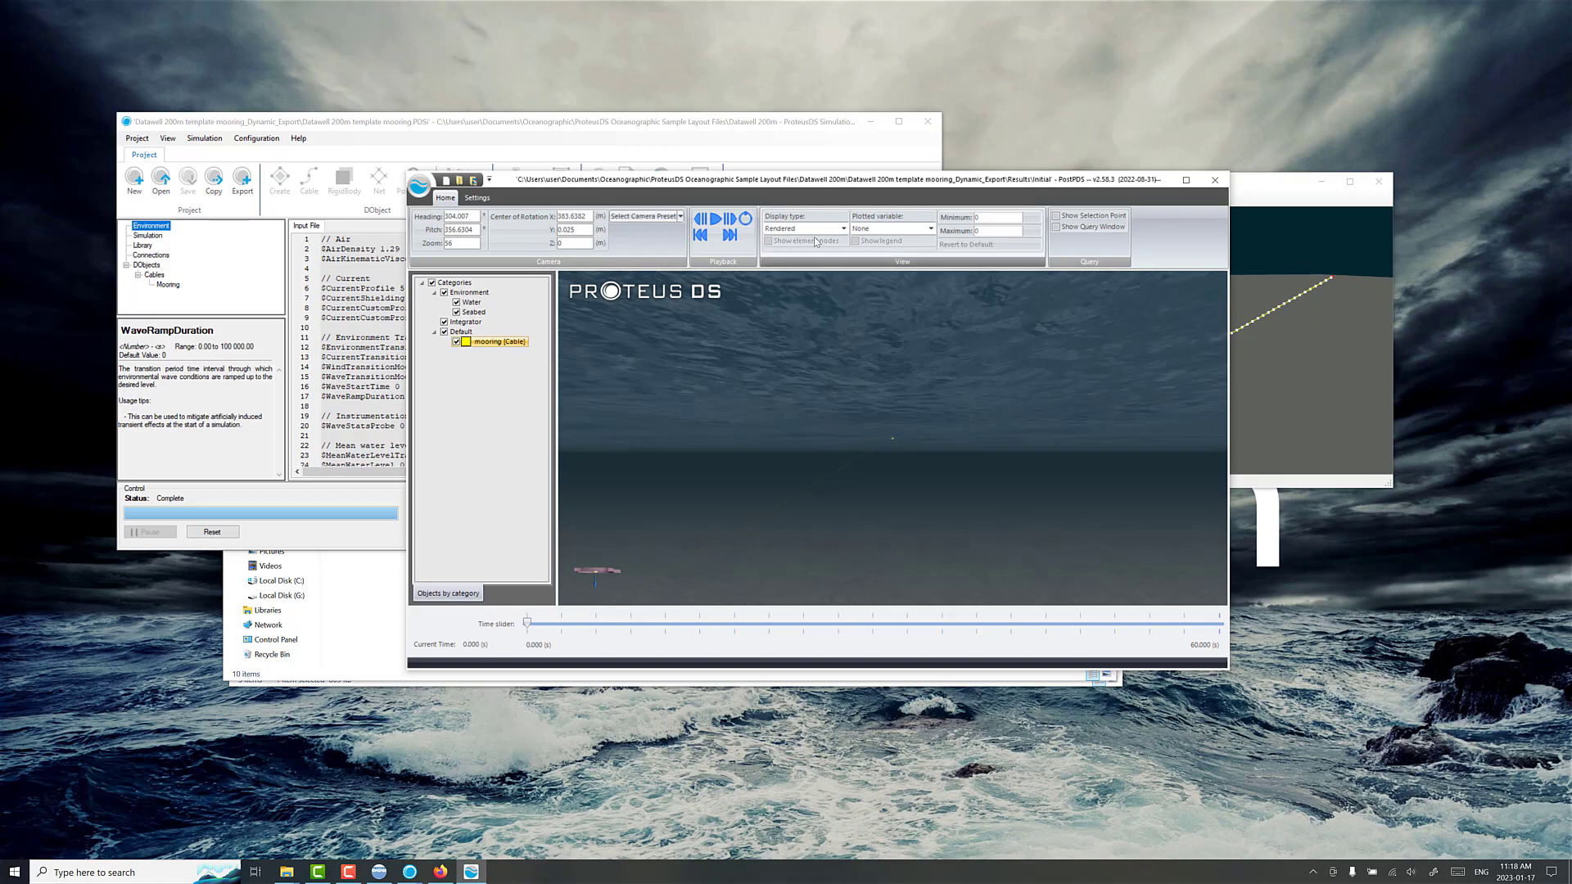
pyautogui.click(804, 229)
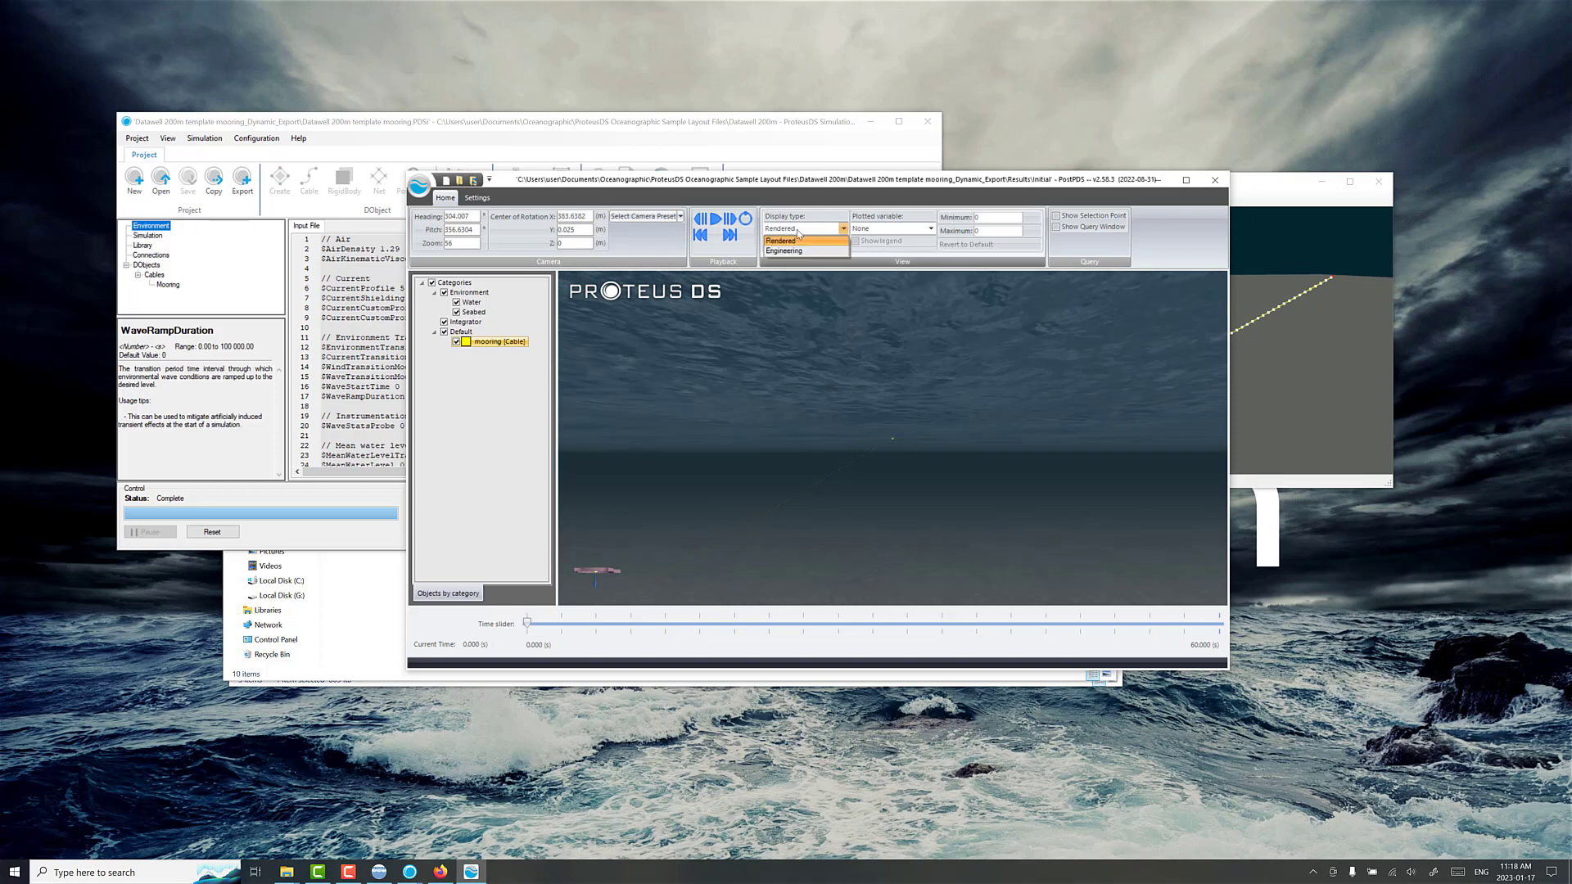
pyautogui.click(793, 251)
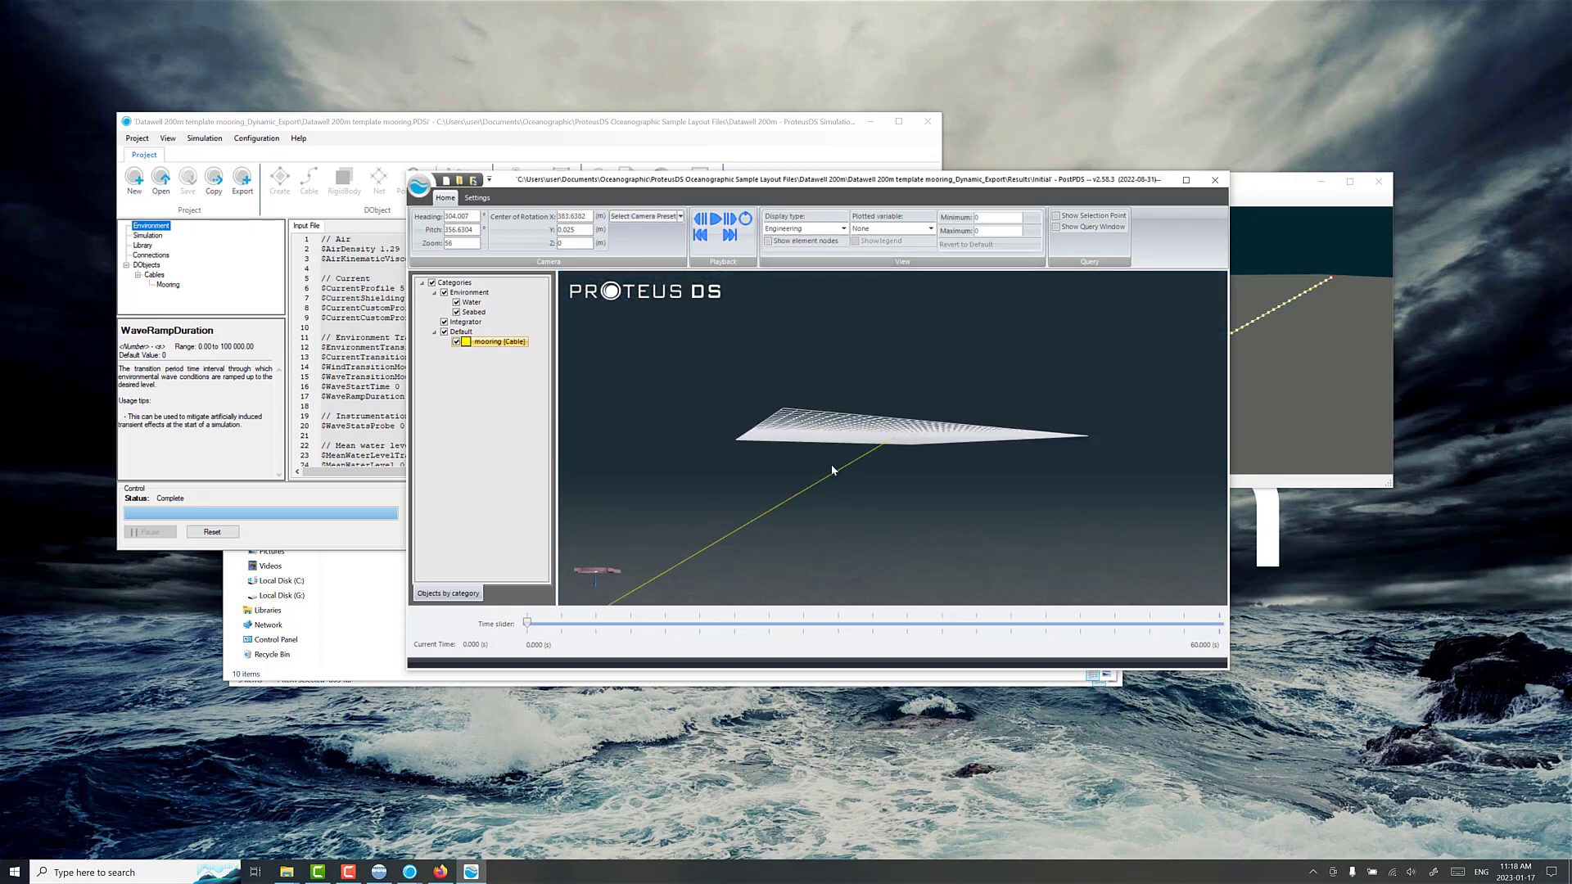
pyautogui.moveTo(832, 464)
pyautogui.mouseDown()
pyautogui.moveTo(709, 501)
pyautogui.moveTo(908, 436)
pyautogui.moveTo(842, 487)
pyautogui.mouseUp()
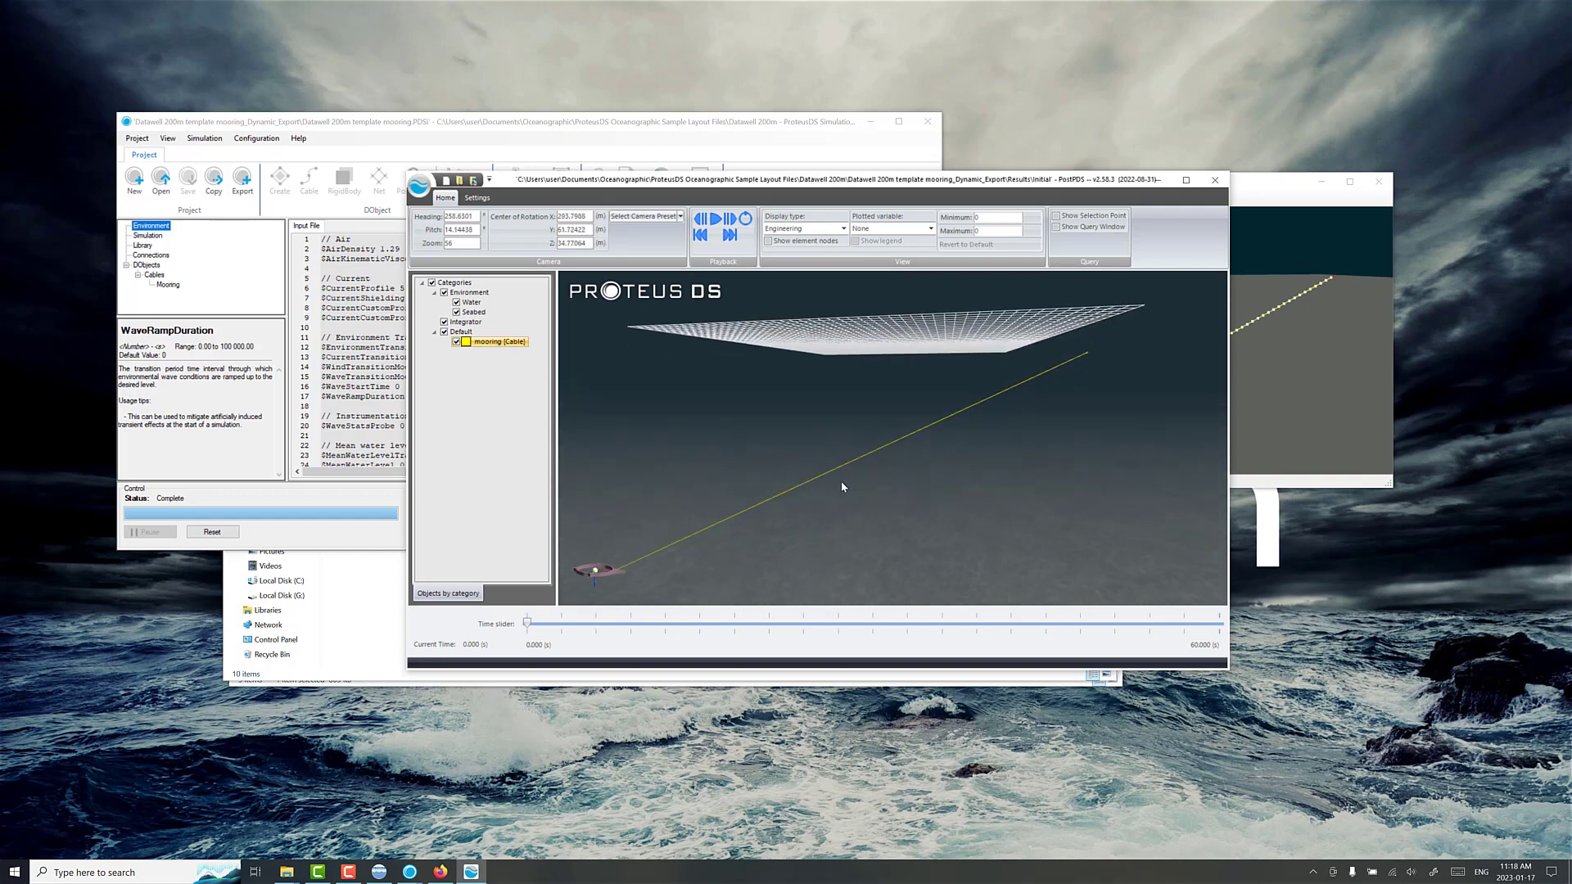
pyautogui.moveTo(655, 570); pyautogui.dragTo(800, 469)
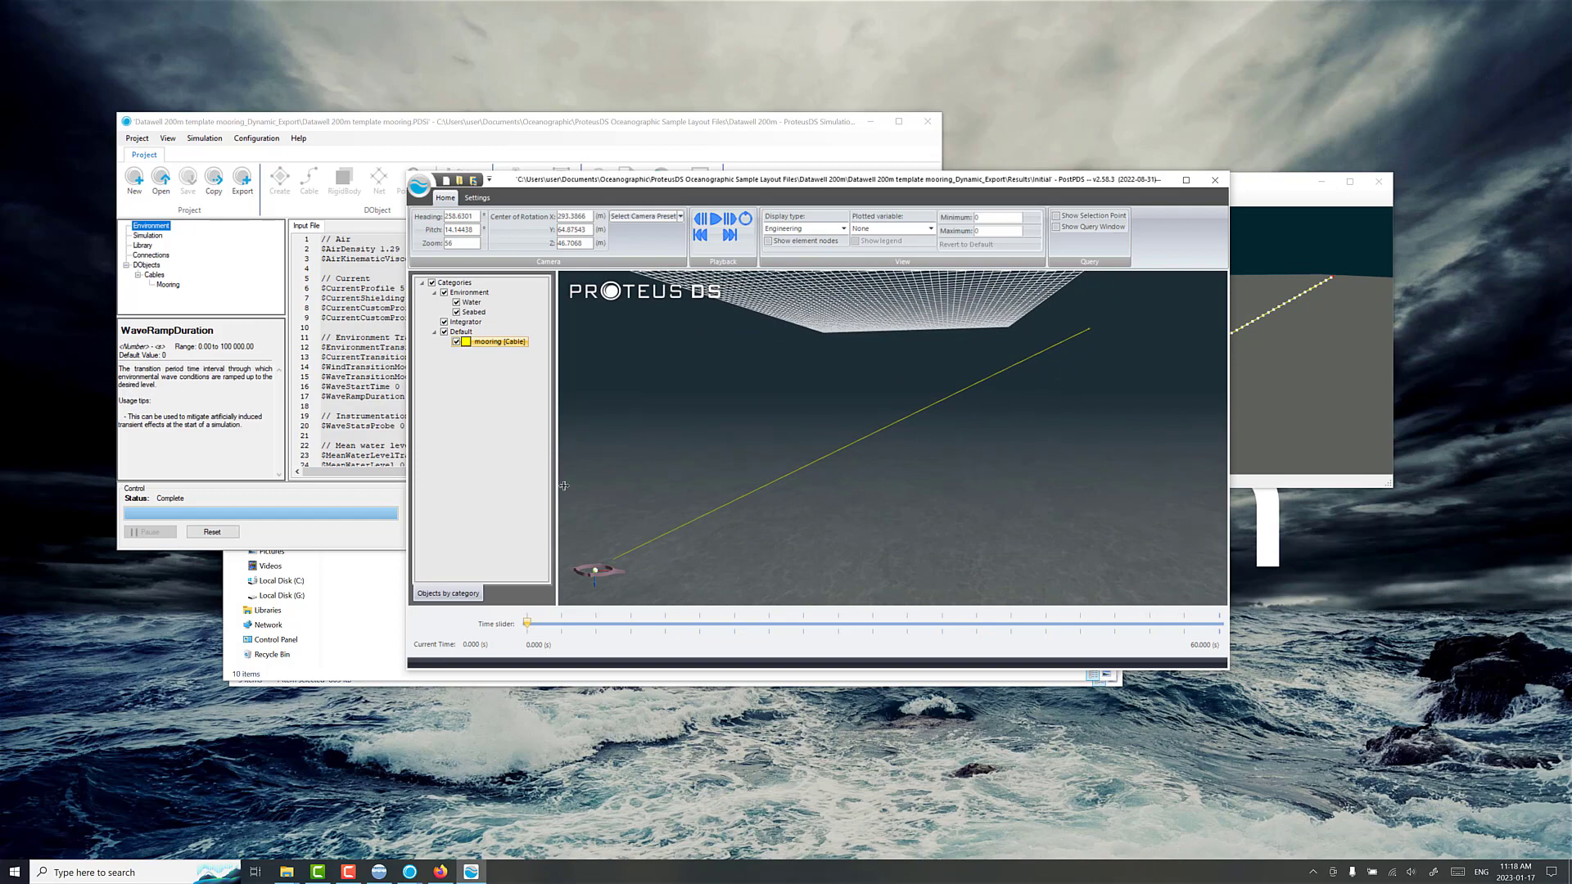
# Step: Play back the results and examine the wave surface and the buoy end of the mooring up close
pyautogui.click(715, 219)
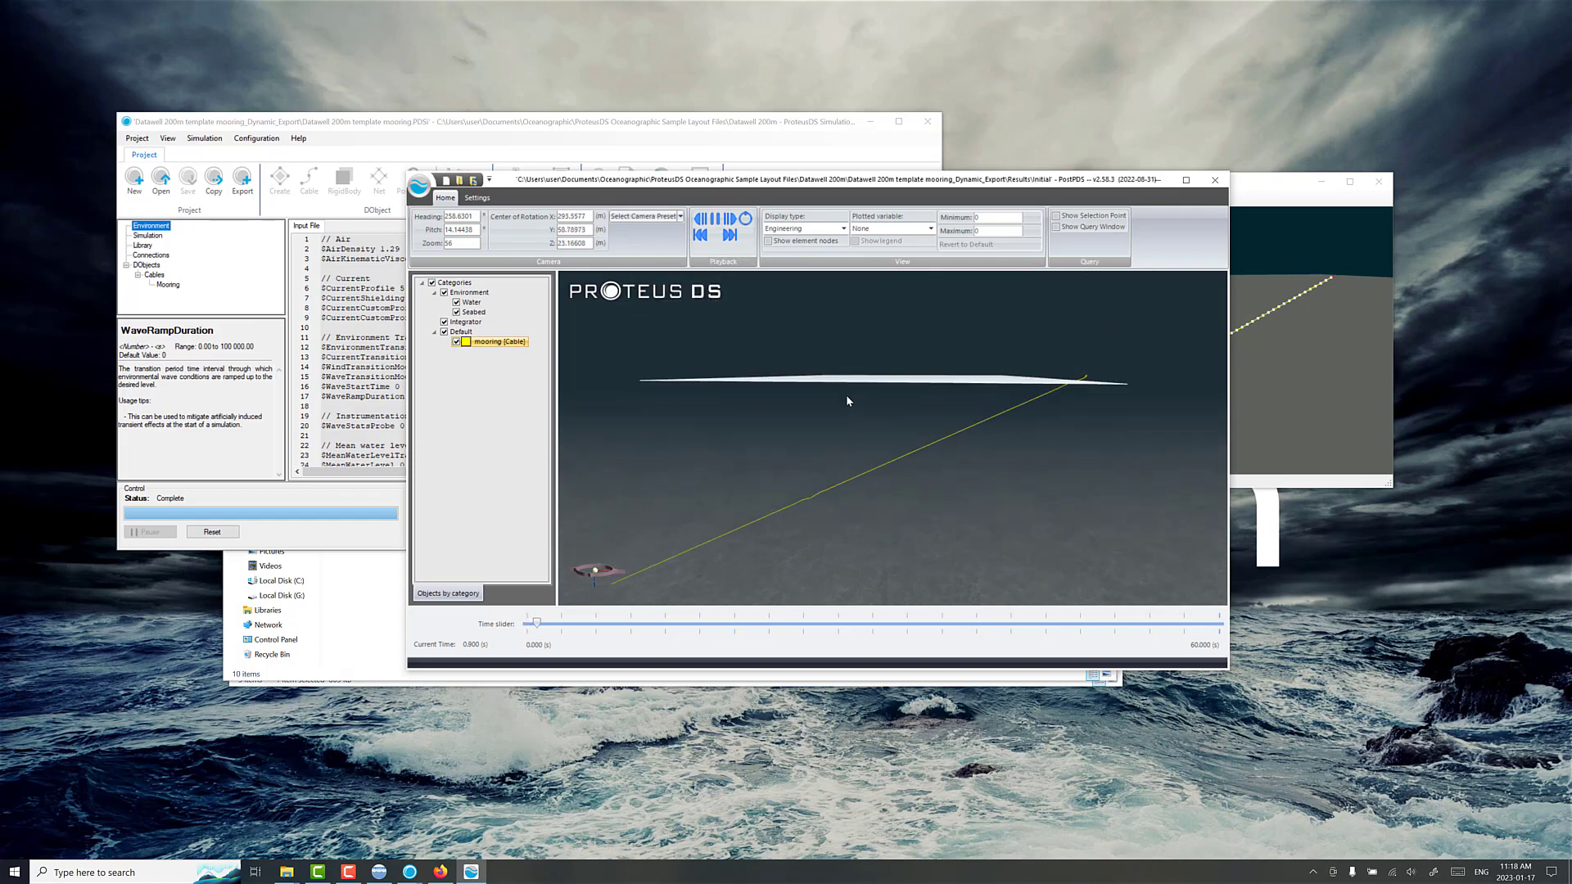
pyautogui.moveTo(844, 412); pyautogui.dragTo(877, 415)
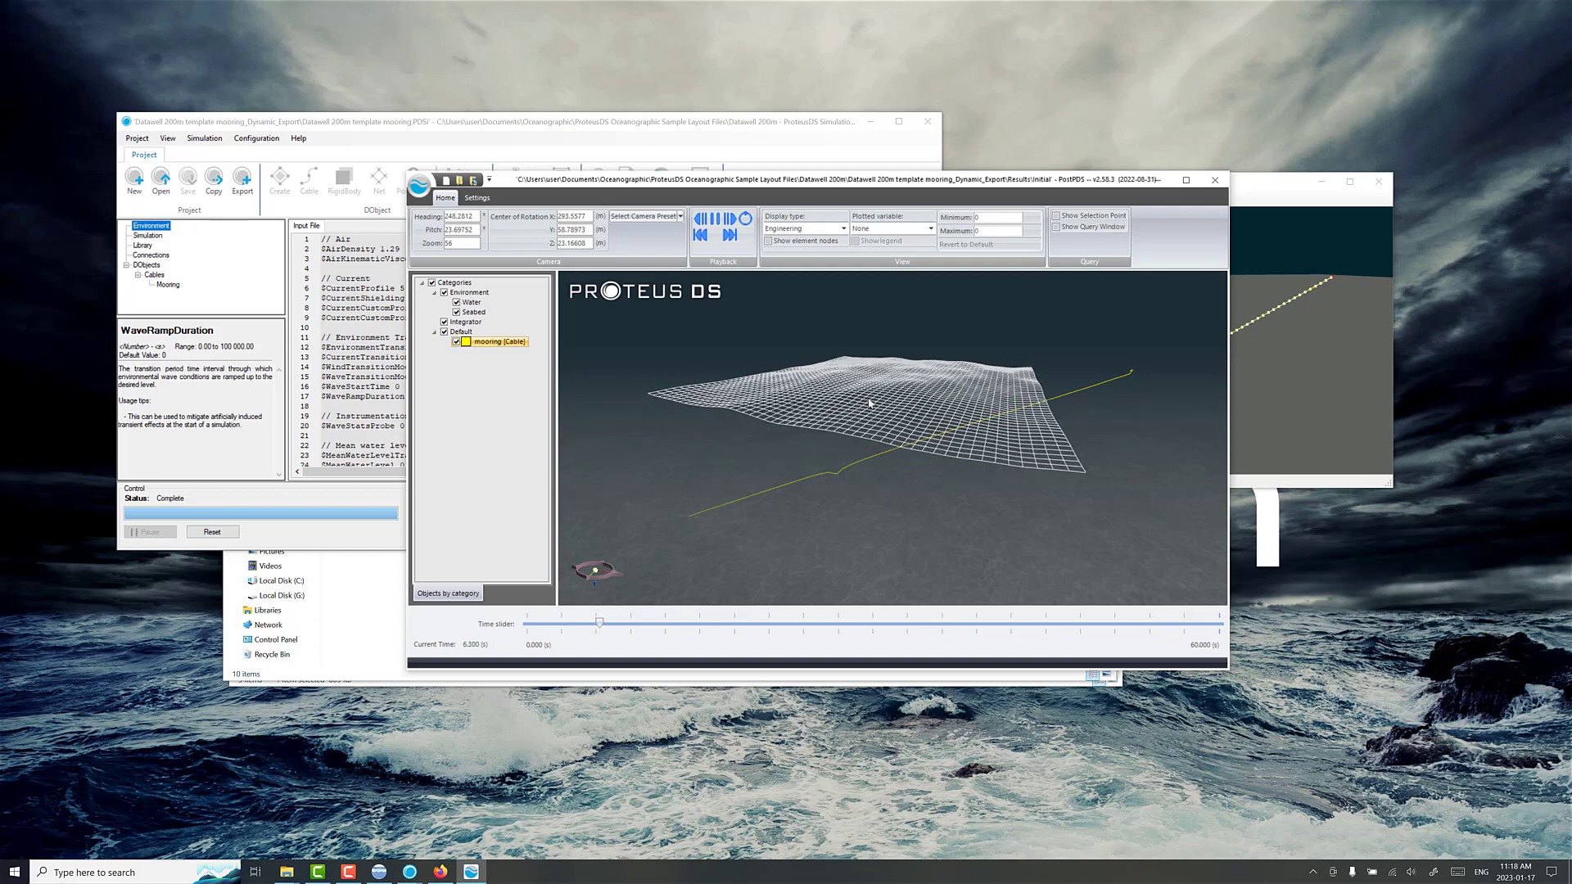
pyautogui.moveTo(962, 396); pyautogui.dragTo(839, 438)
pyautogui.scroll(5, 901, 434)
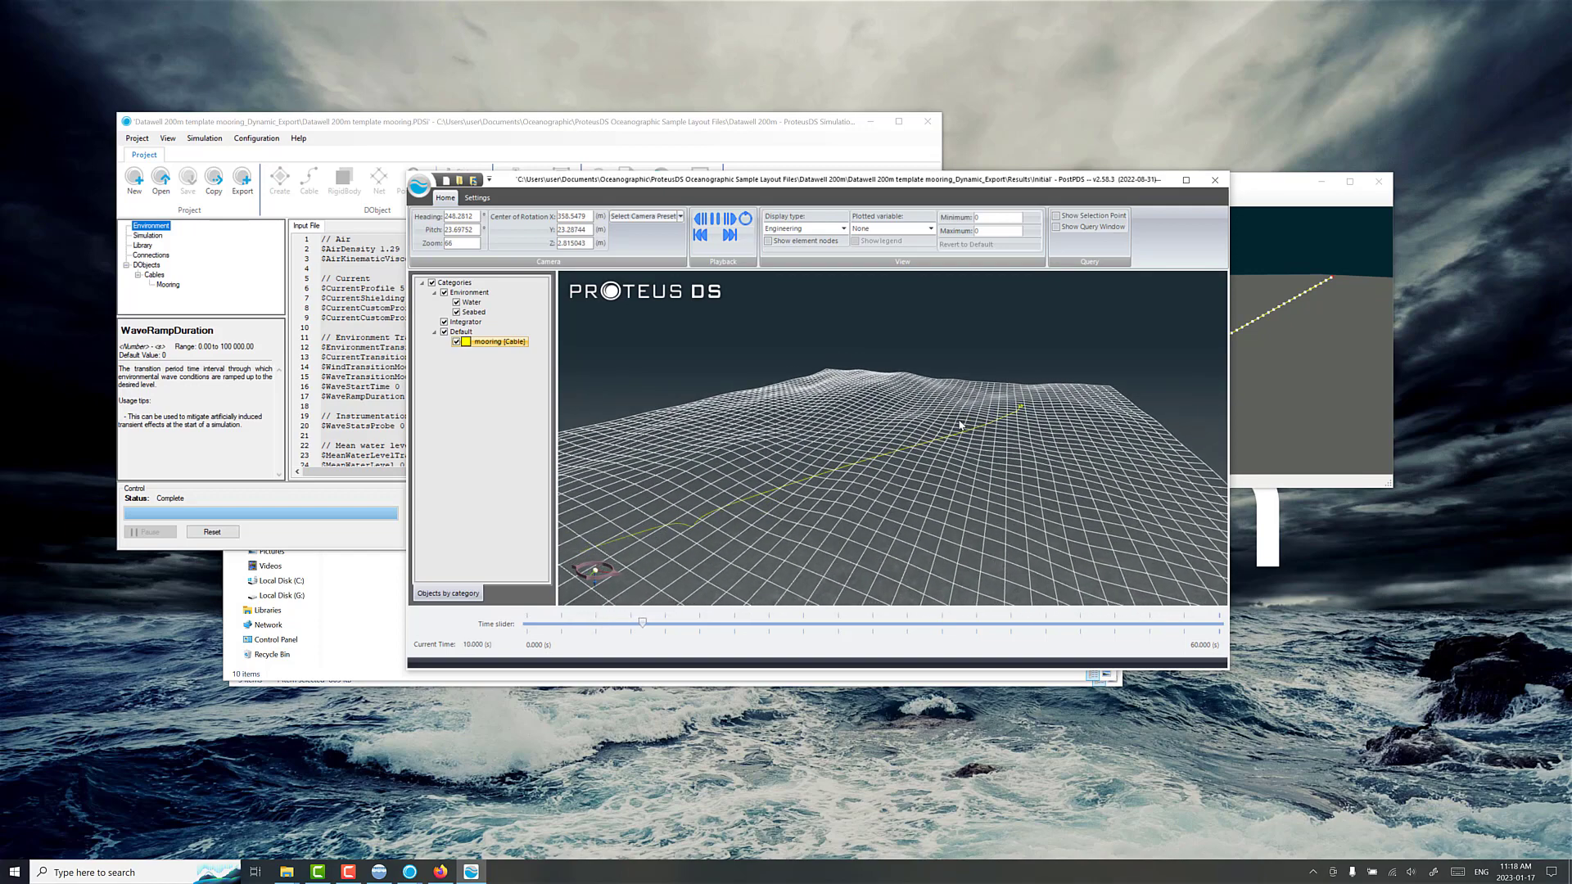
pyautogui.scroll(4, 925, 438)
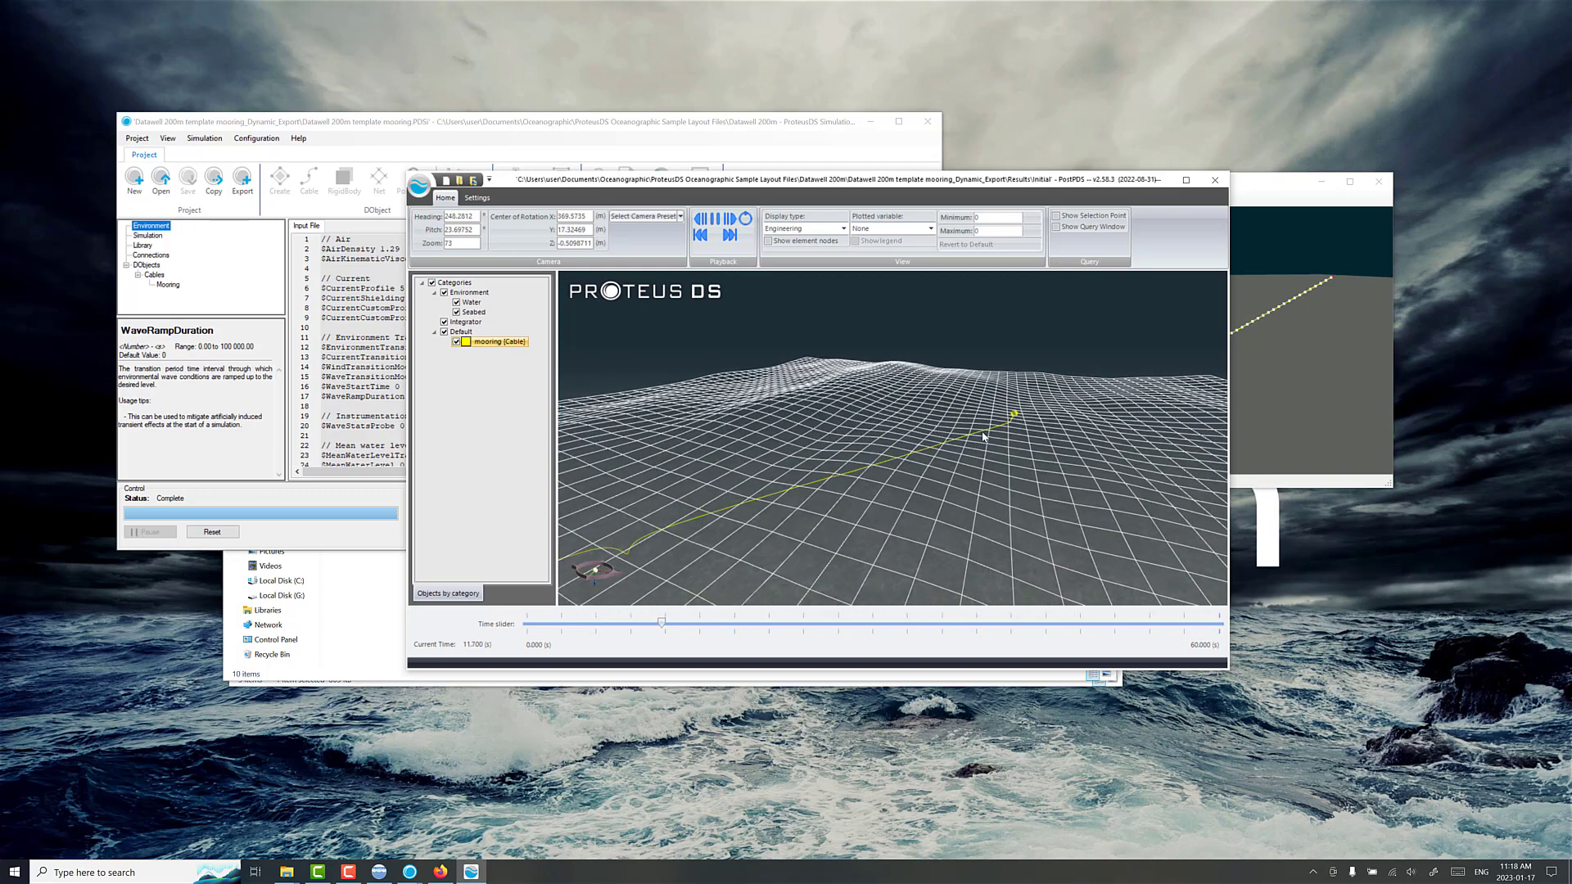
pyautogui.scroll(-4, 919, 446)
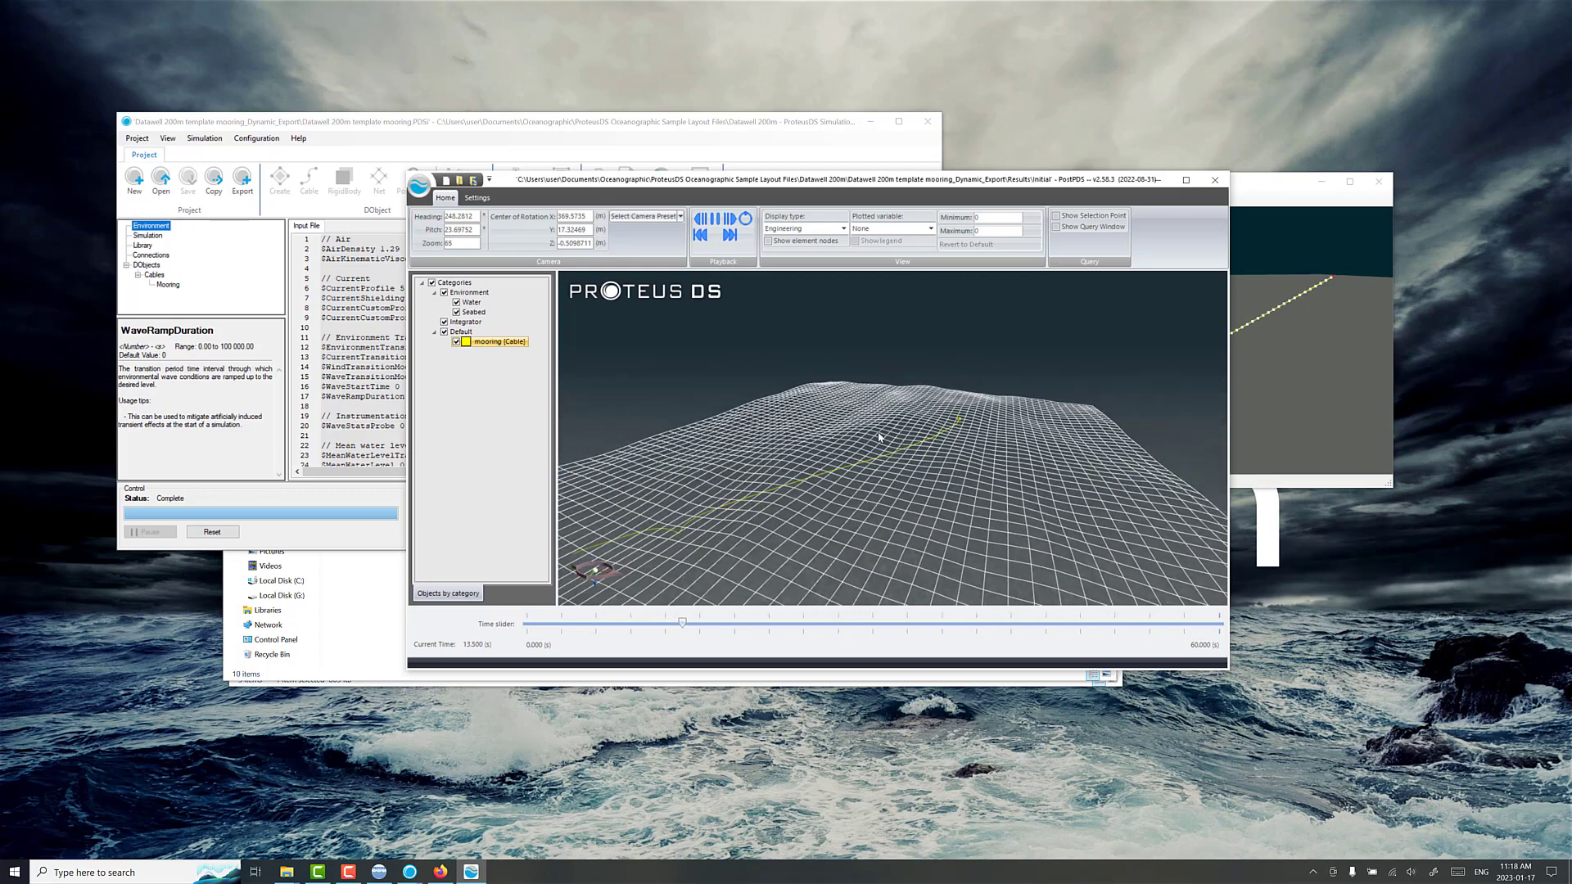
# Step: Examine the whole mooring's shape during playback, pause it, and move the time to about 58 s
pyautogui.moveTo(916, 447); pyautogui.dragTo(896, 413)
pyautogui.moveTo(844, 472); pyautogui.dragTo(885, 493)
pyautogui.scroll(-5, 850, 456)
pyautogui.scroll(-5, 851, 458)
pyautogui.scroll(-5, 912, 452)
pyautogui.scroll(-1, 885, 493)
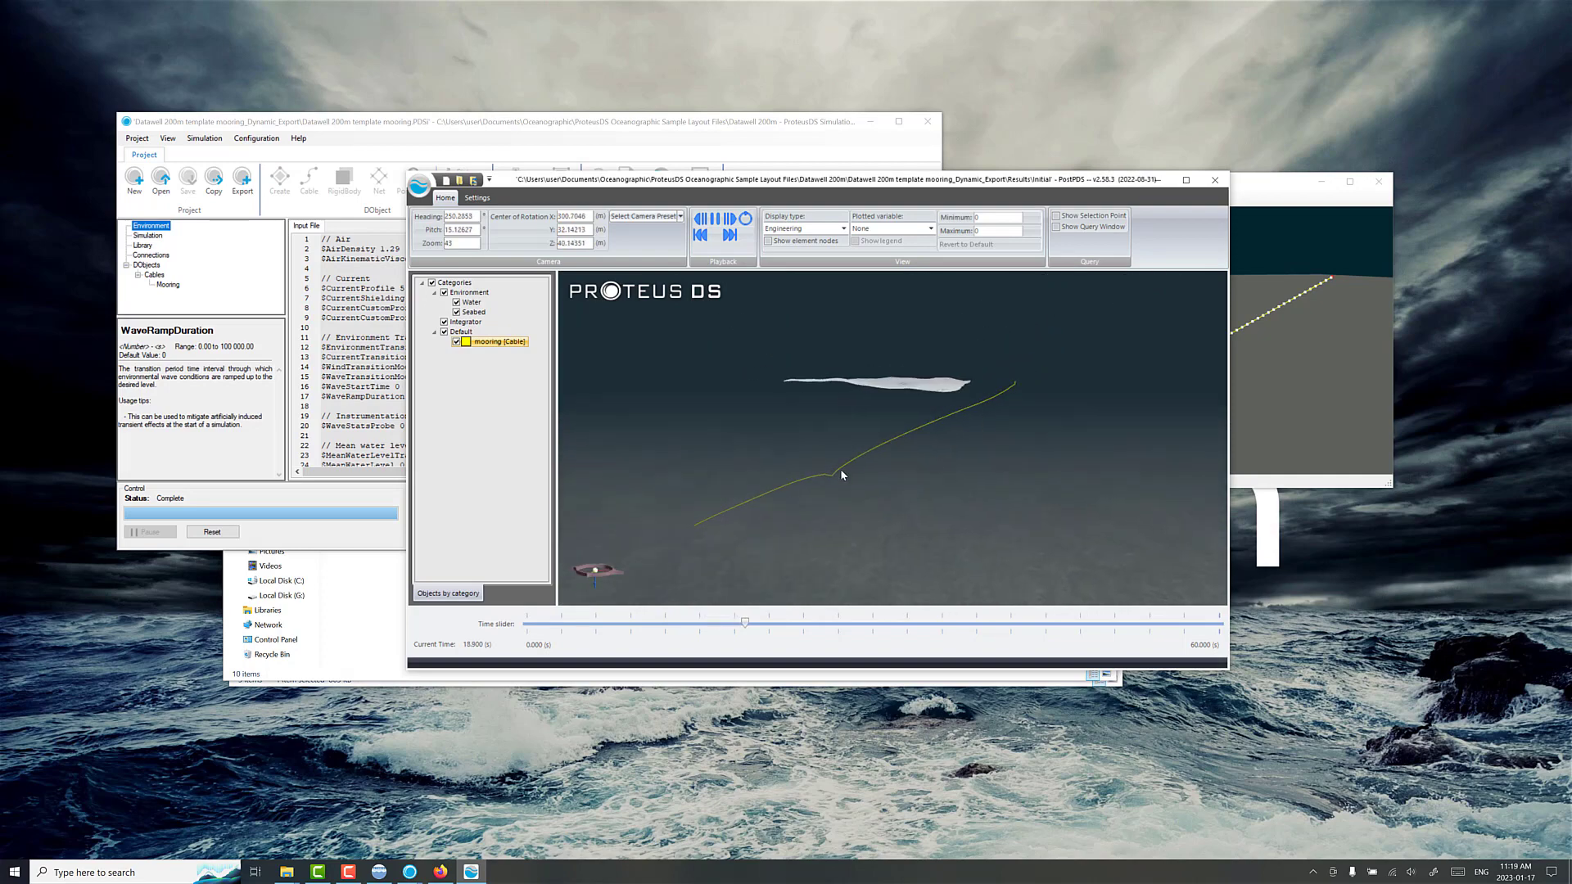
pyautogui.click(716, 219)
pyautogui.moveTo(762, 624); pyautogui.dragTo(1197, 622)
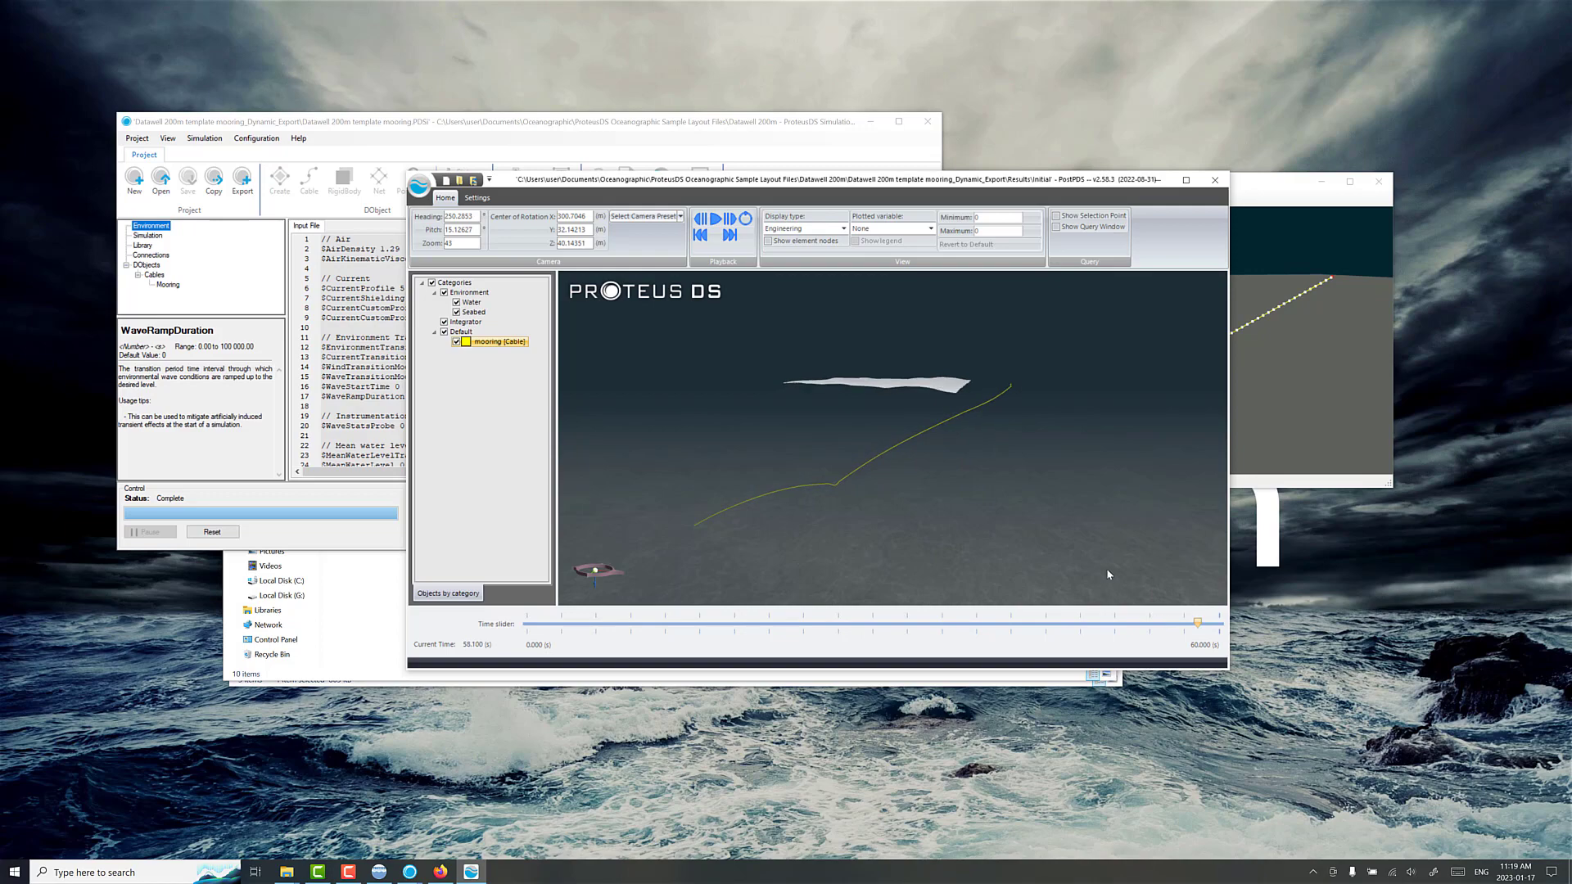
# Step: Plot Tension vs Time for element 1 of the mooring cable and move the plot clear of the 3D view
pyautogui.rightClick(484, 343)
pyautogui.moveTo(522, 516)
pyautogui.moveTo(706, 517)
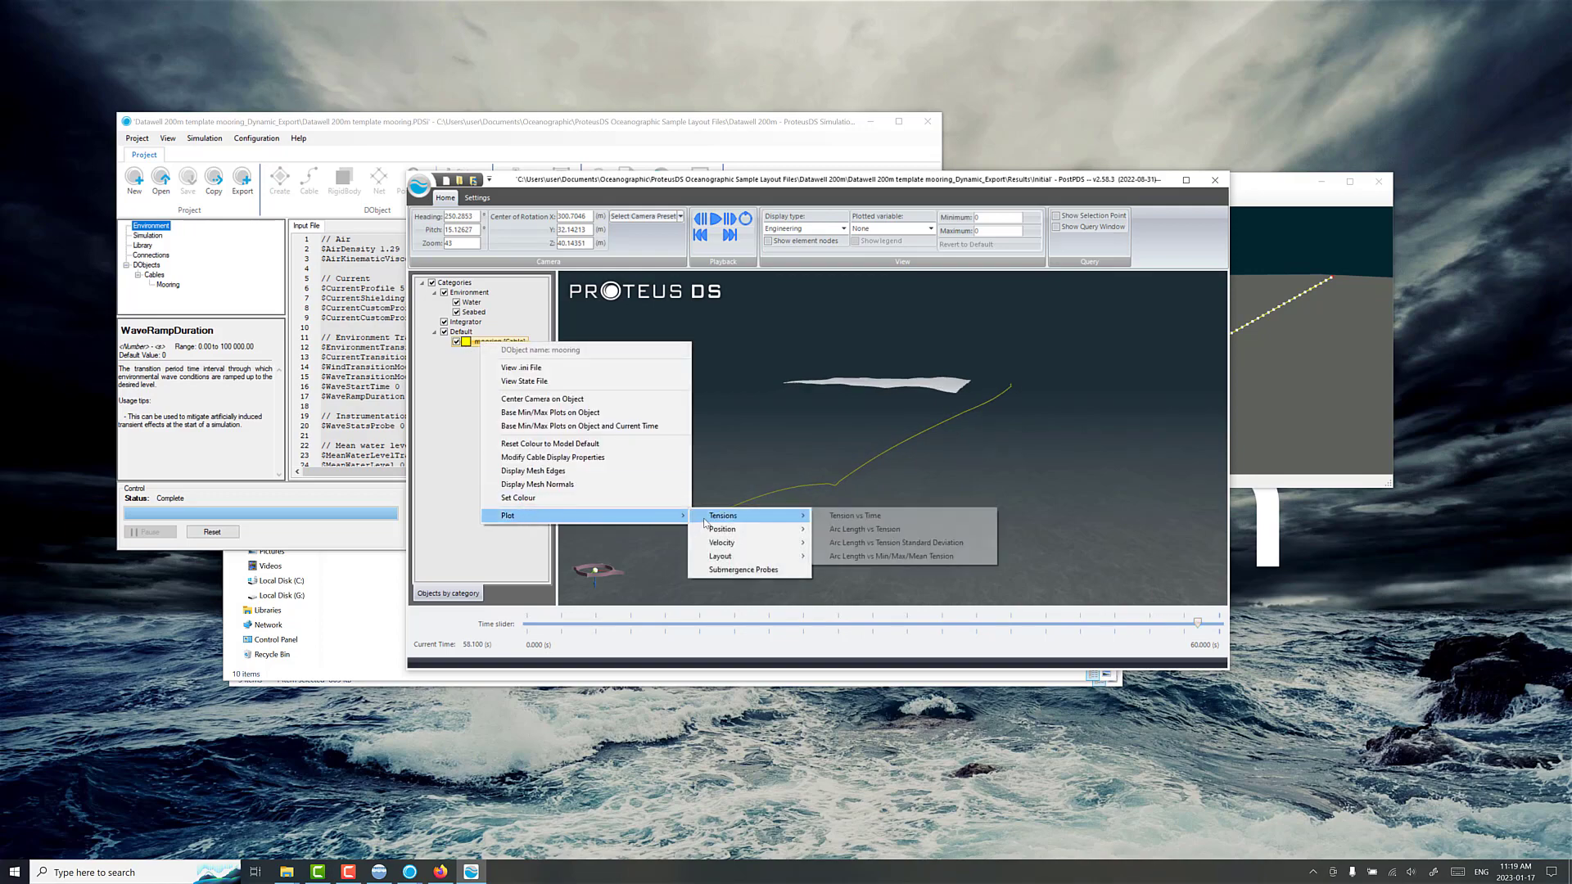
pyautogui.click(836, 516)
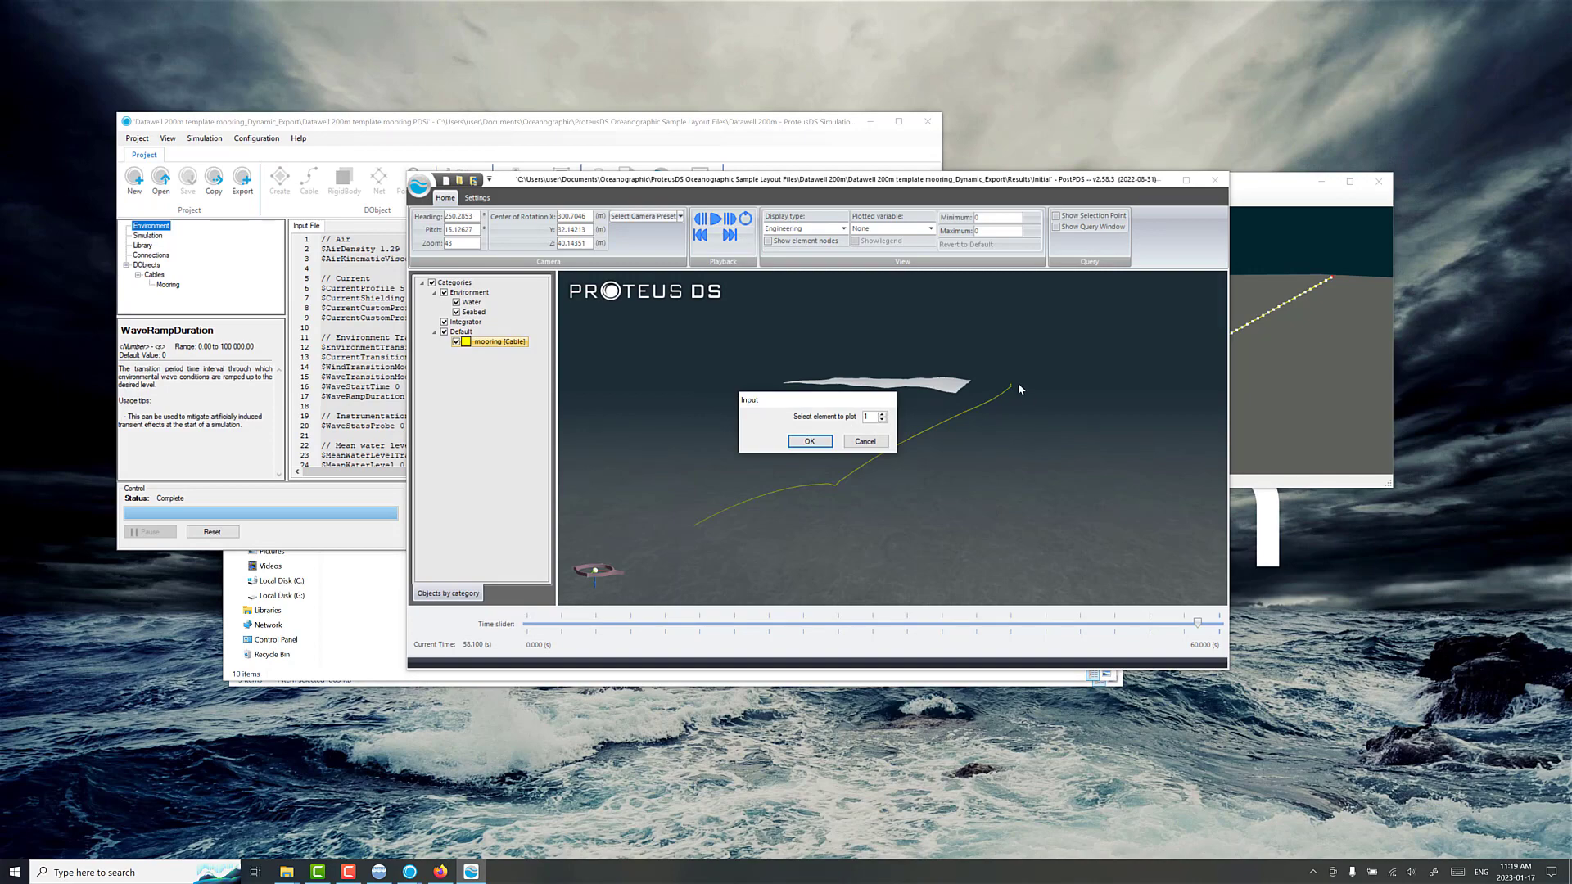
pyautogui.click(828, 441)
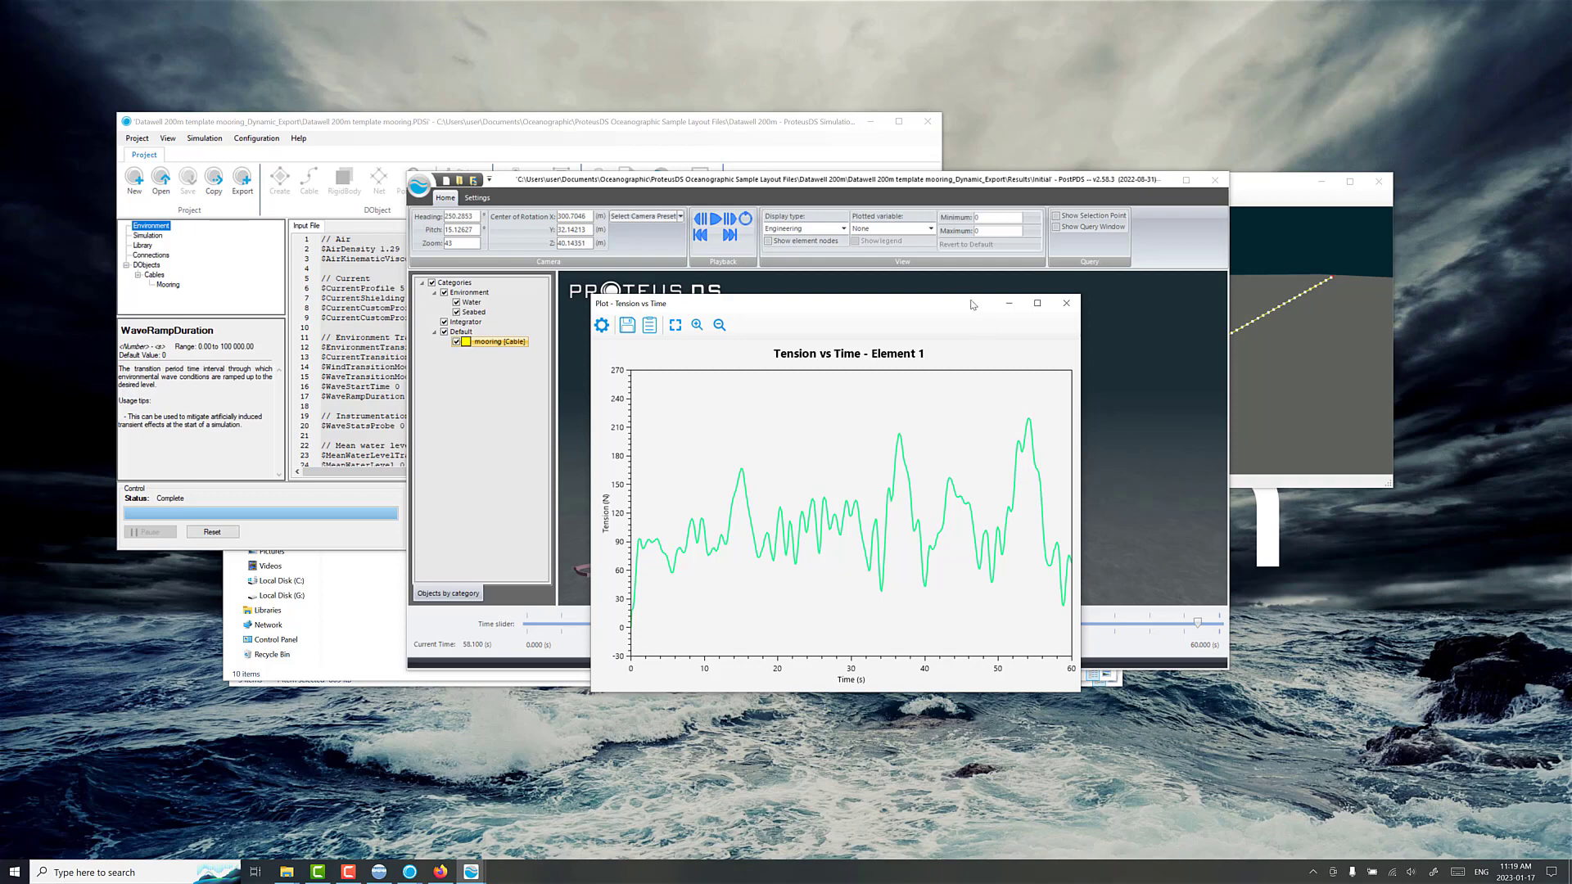
pyautogui.moveTo(960, 306); pyautogui.dragTo(562, 434)
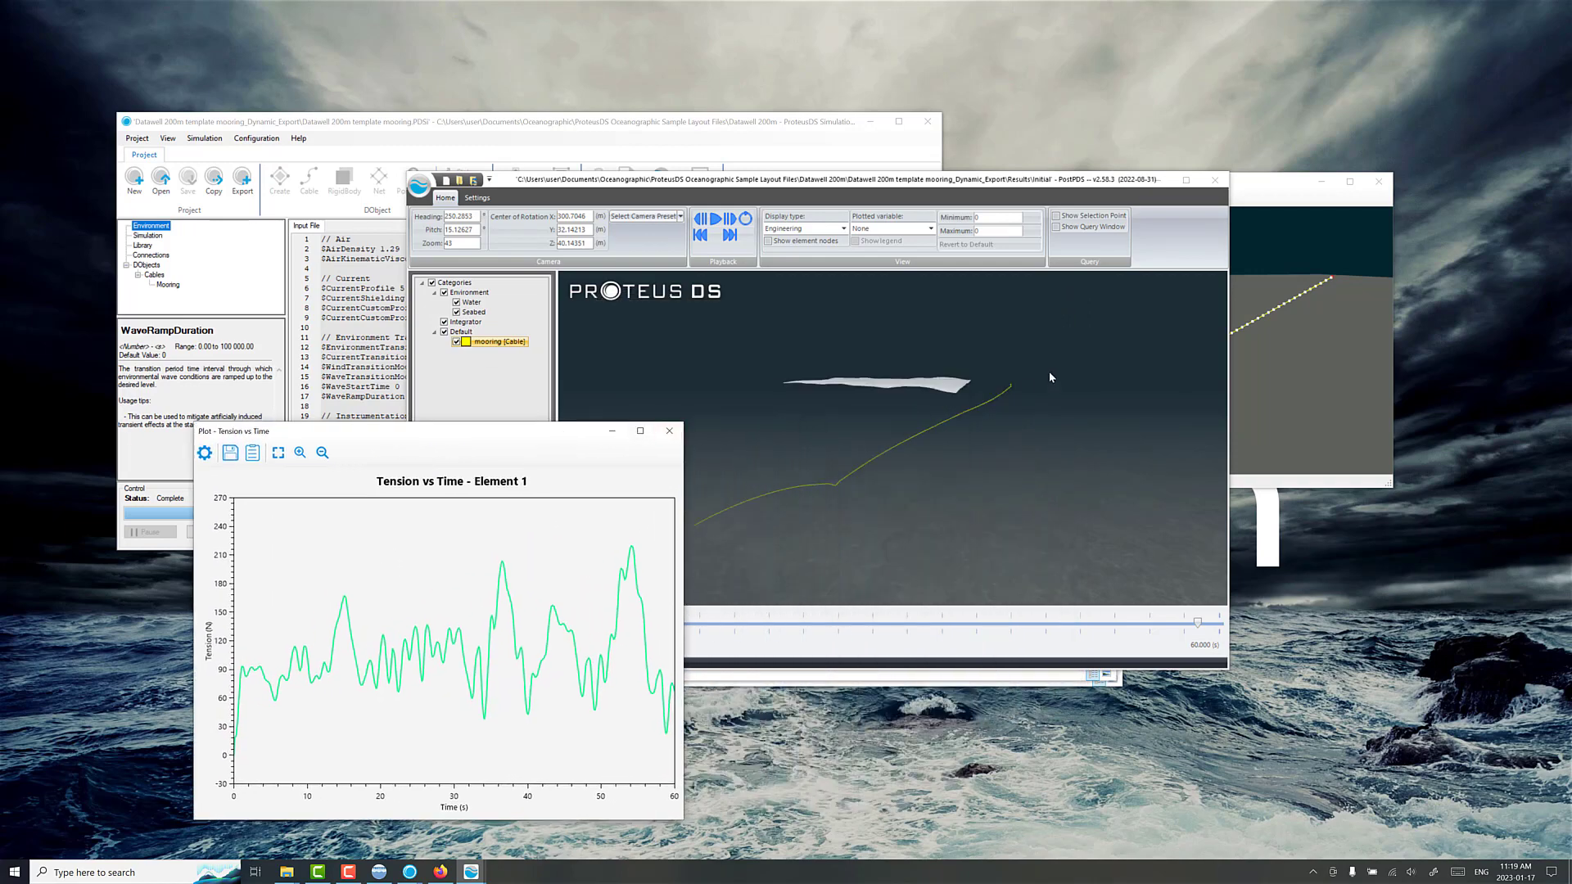